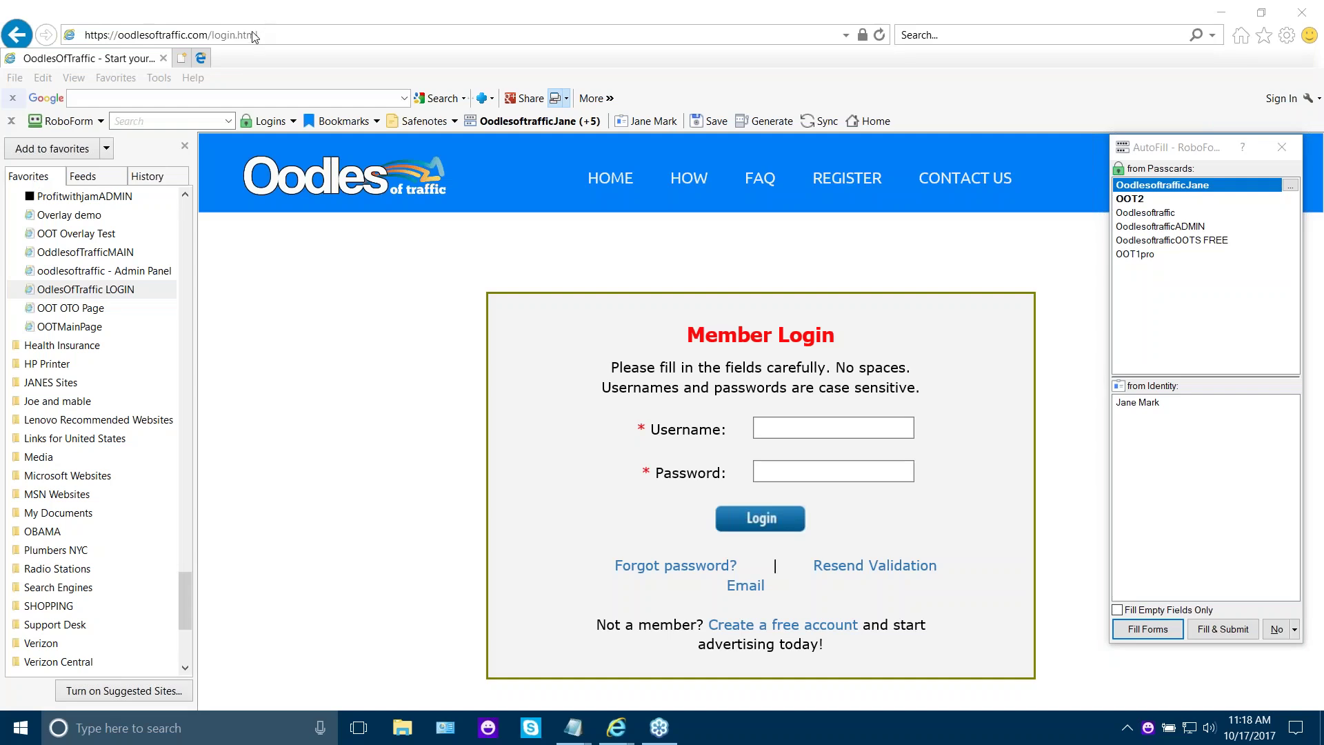
# Step: Log in to Oodles of Traffic with the RoboForm-saved username and password
pyautogui.click(476, 120)
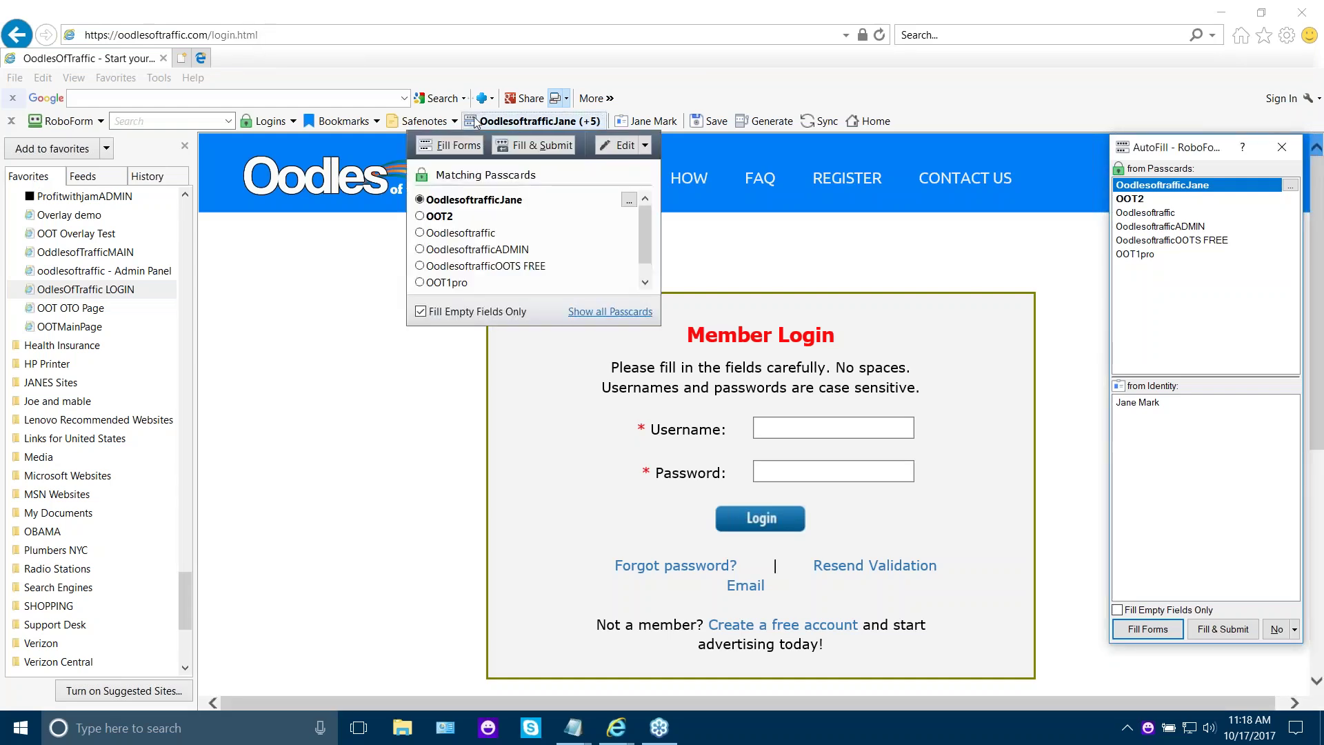
pyautogui.click(463, 413)
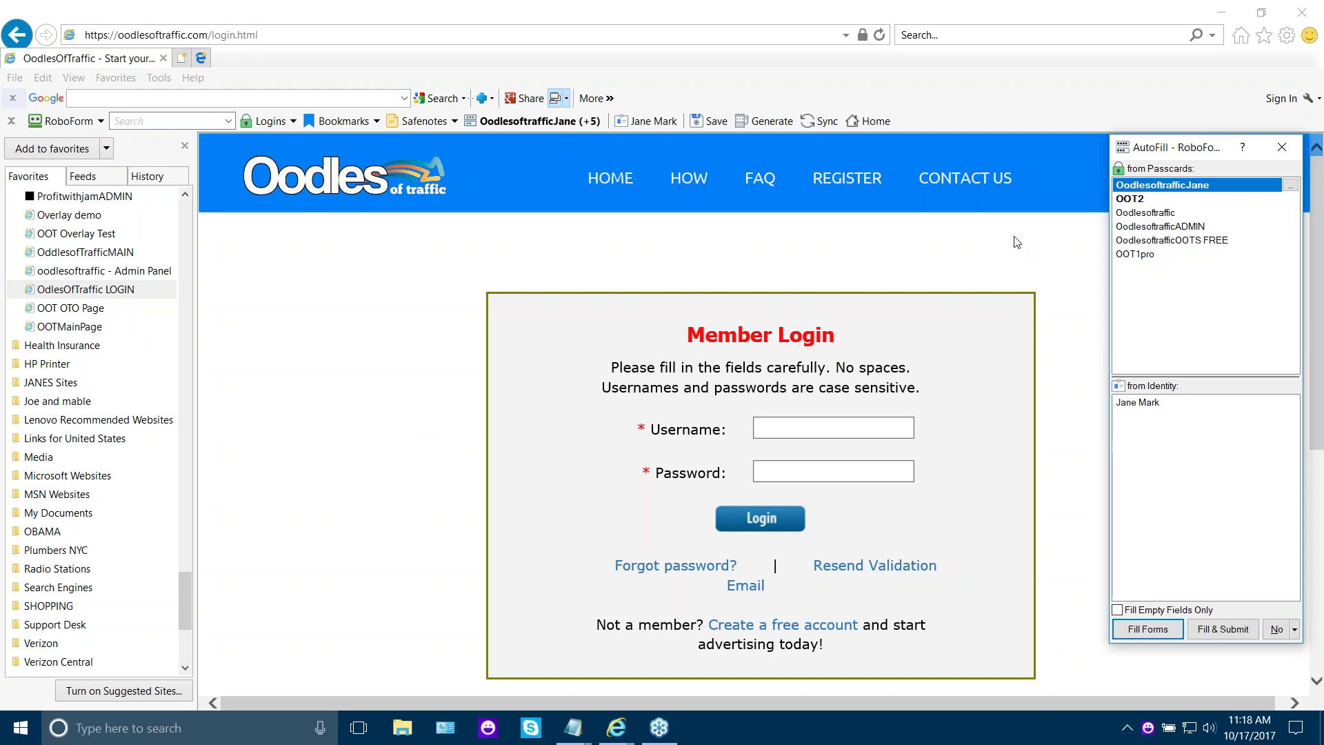
pyautogui.click(1147, 631)
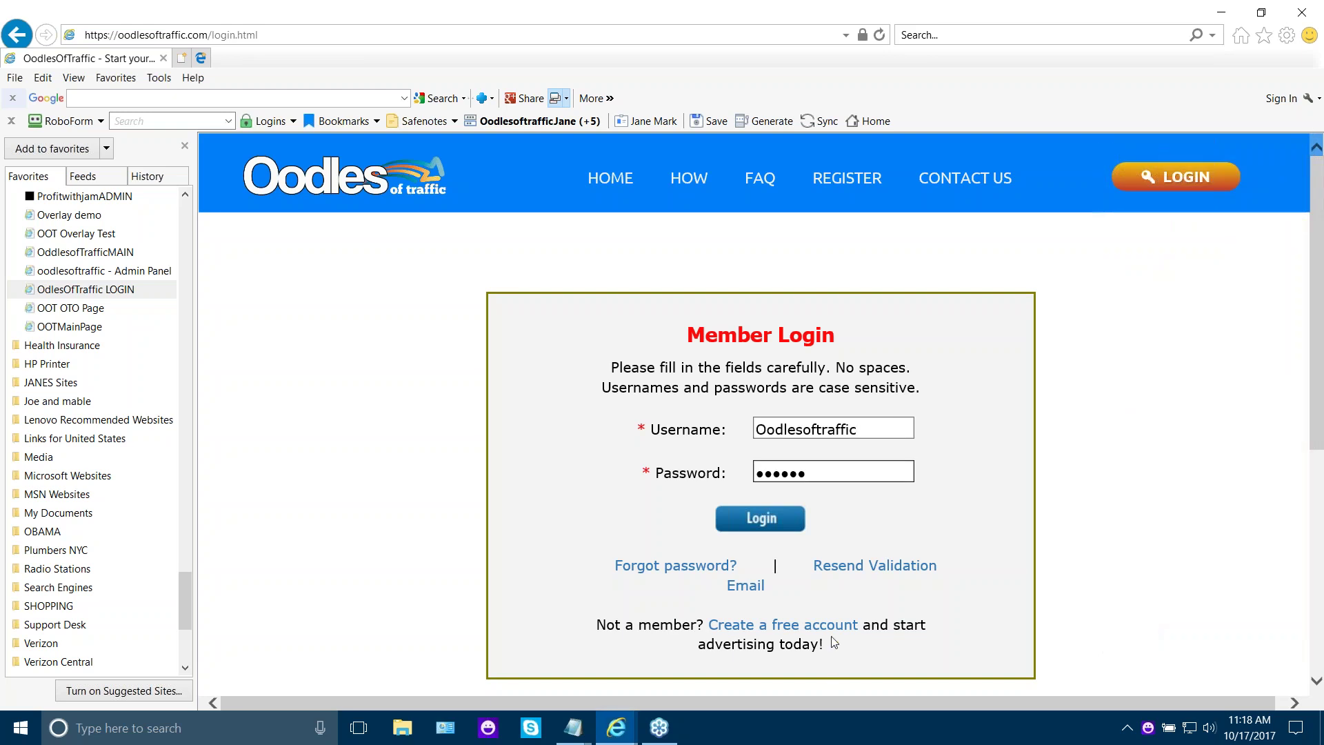
pyautogui.click(759, 519)
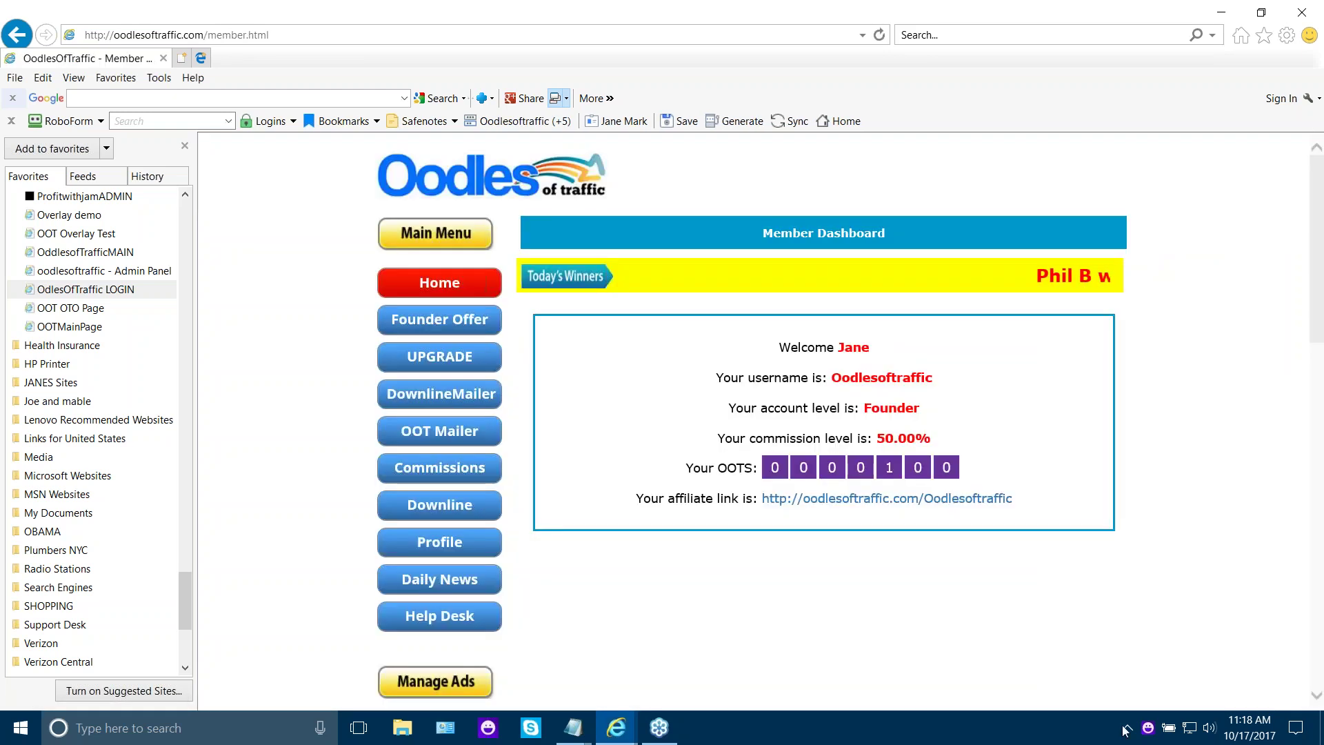
pyautogui.scroll(-3, 1313, 704)
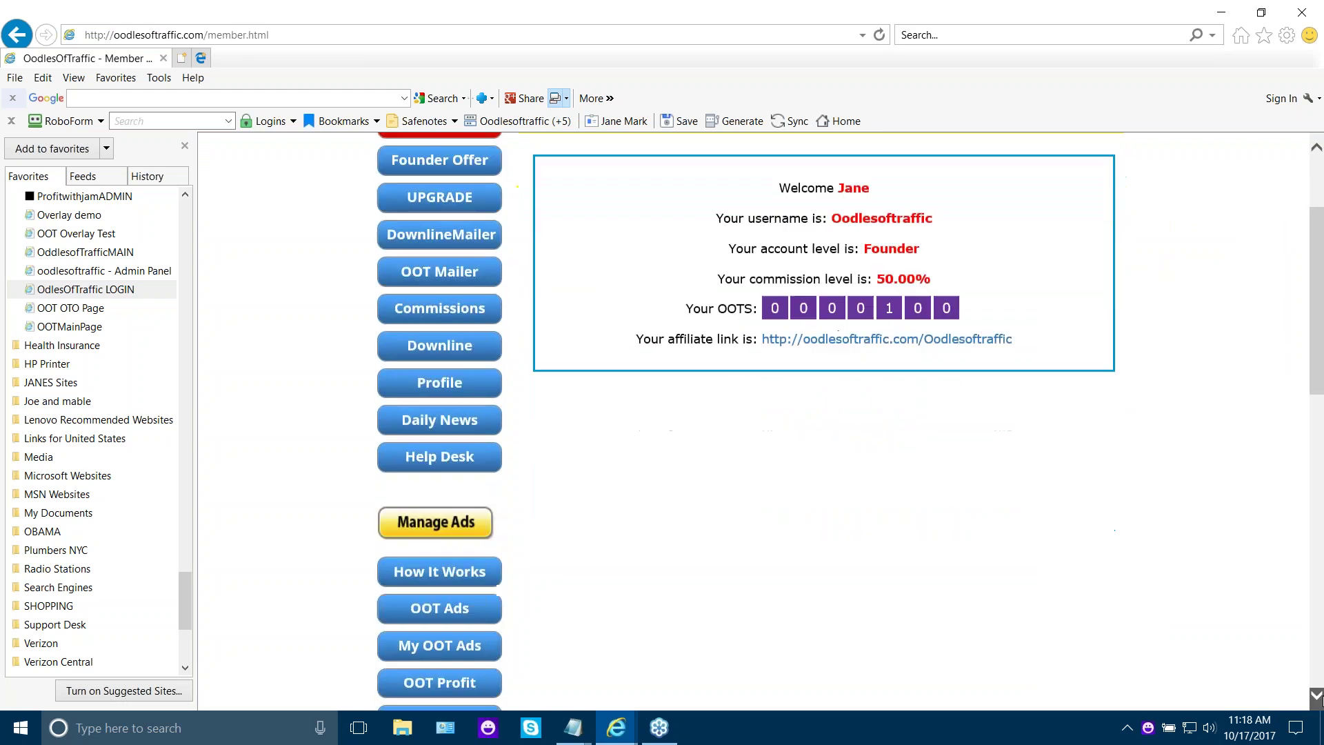
pyautogui.scroll(-3, 1319, 702)
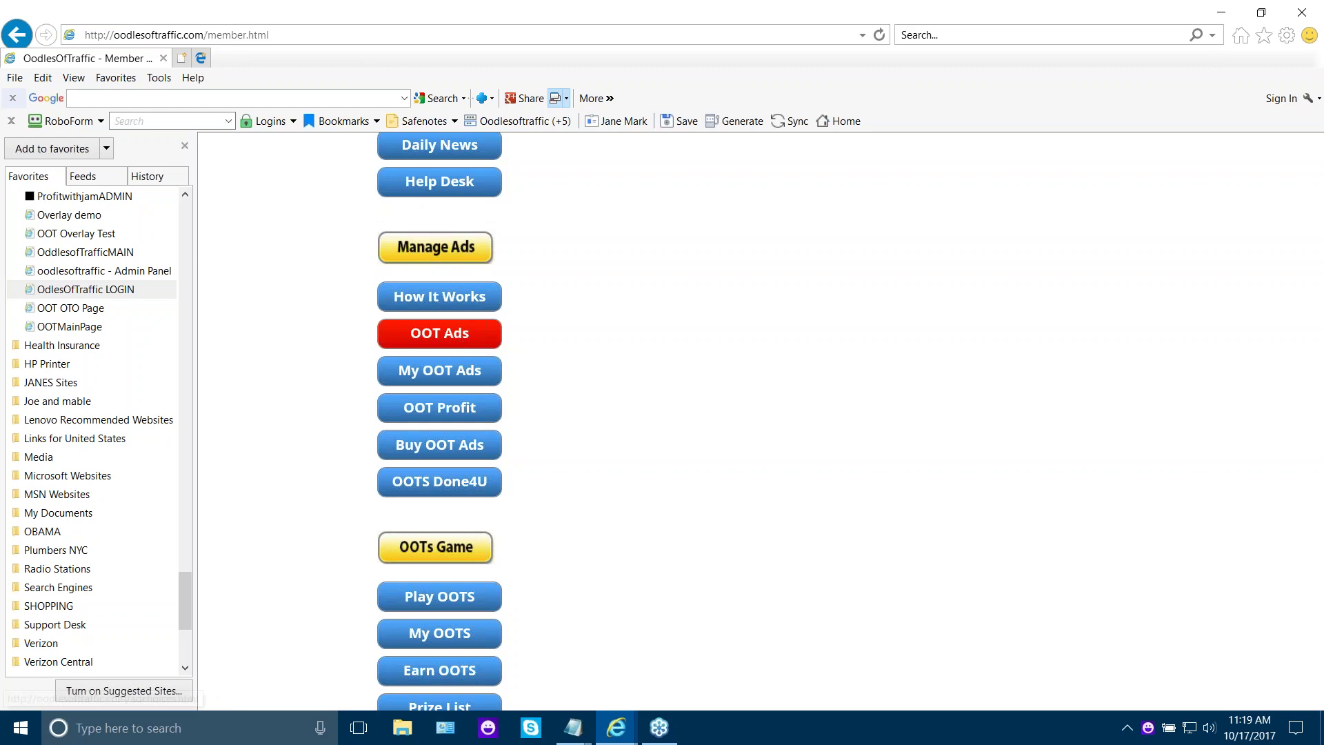
# Step: Go to OOT Ads and preview the 480x320 Lightbox Ad demo
pyautogui.click(439, 334)
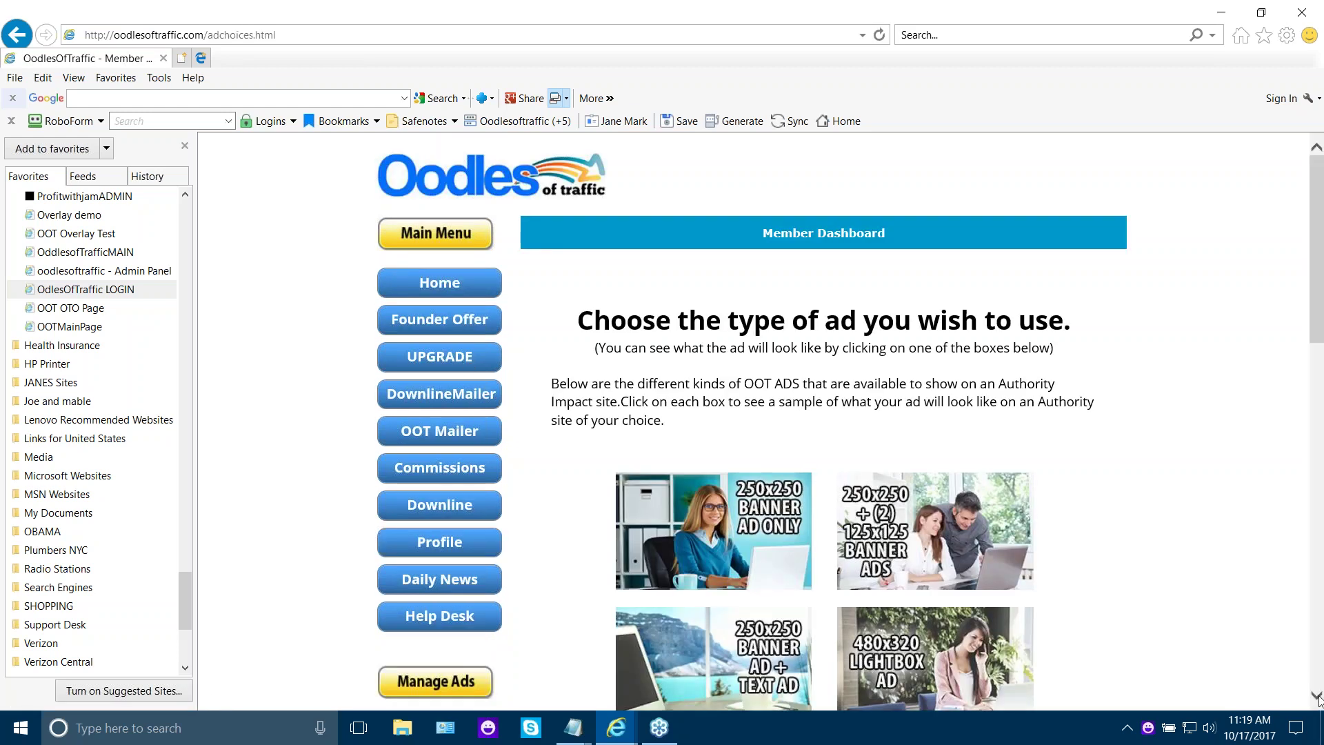
pyautogui.scroll(-1, 1041, 428)
pyautogui.scroll(-2, 1041, 429)
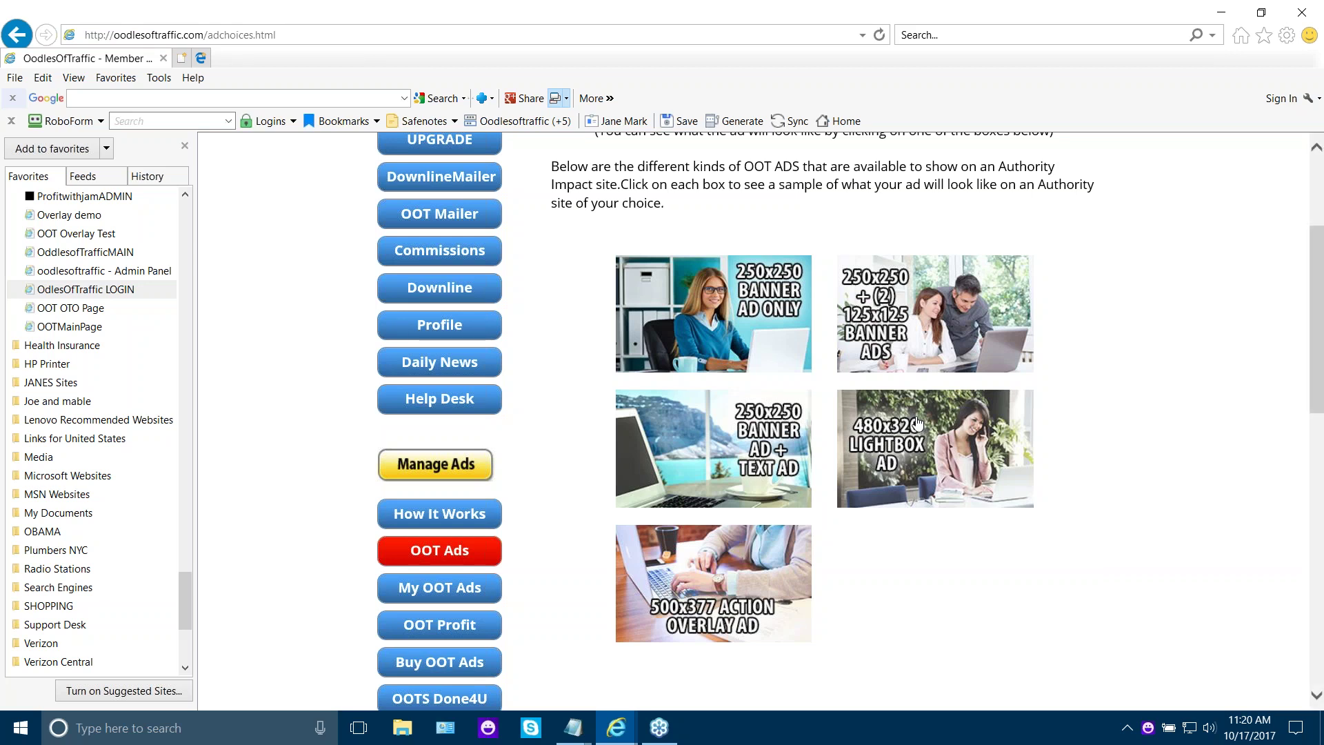
pyautogui.click(918, 424)
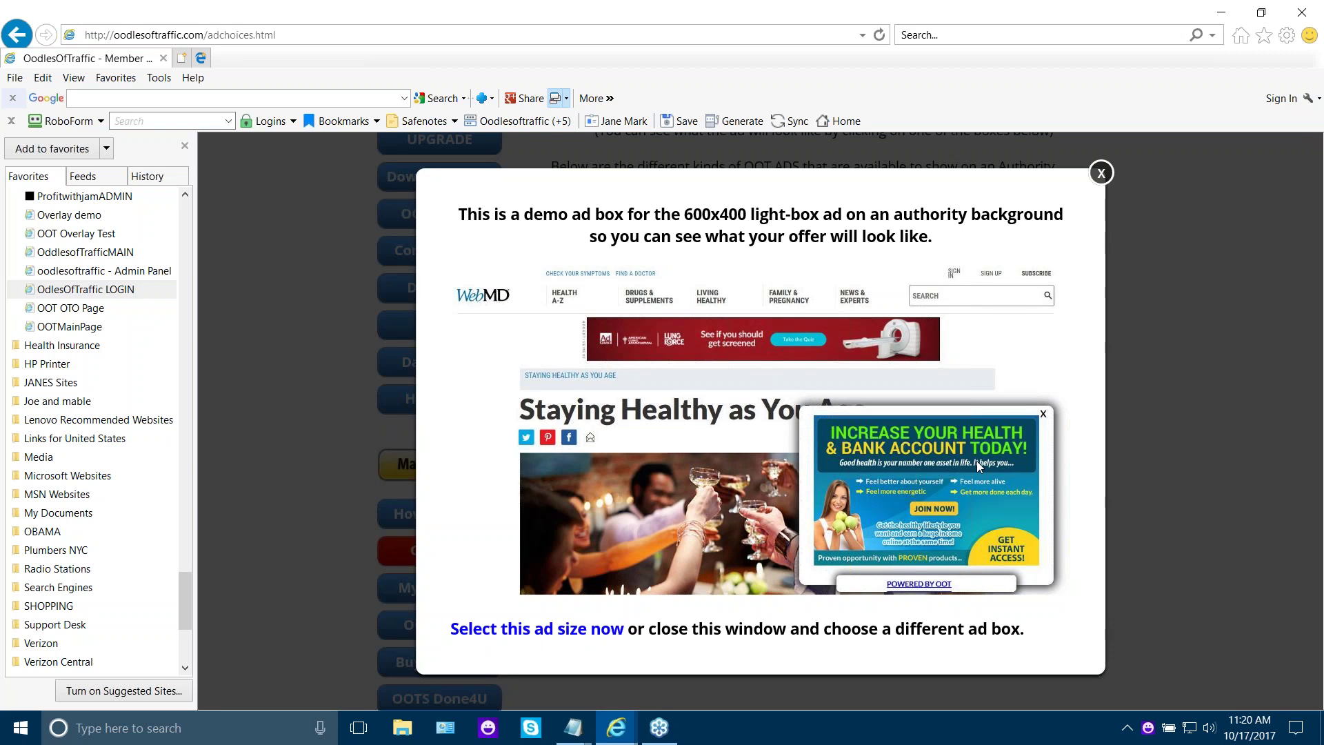
# Step: Select the lightbox size and choose the 'Make Money Online by Giving Away Free Stuff' ad
pyautogui.click(549, 630)
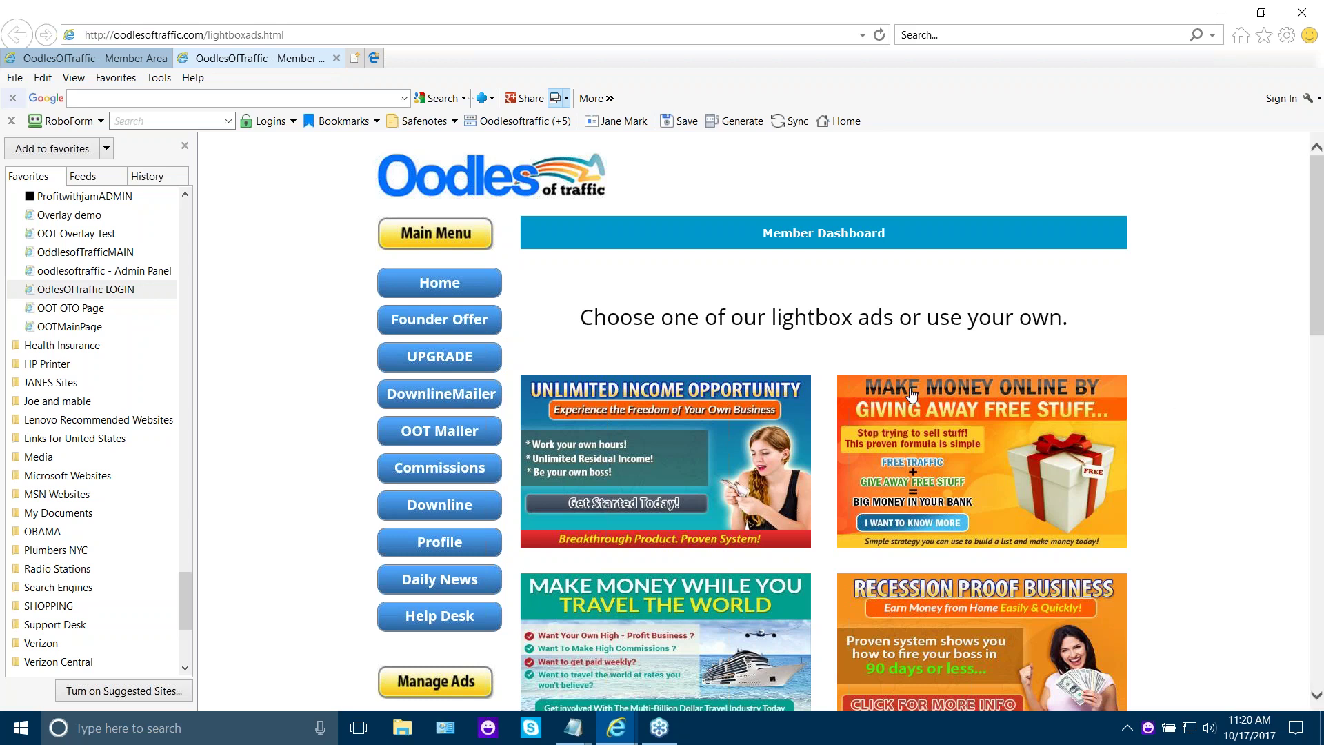
pyautogui.click(1316, 701)
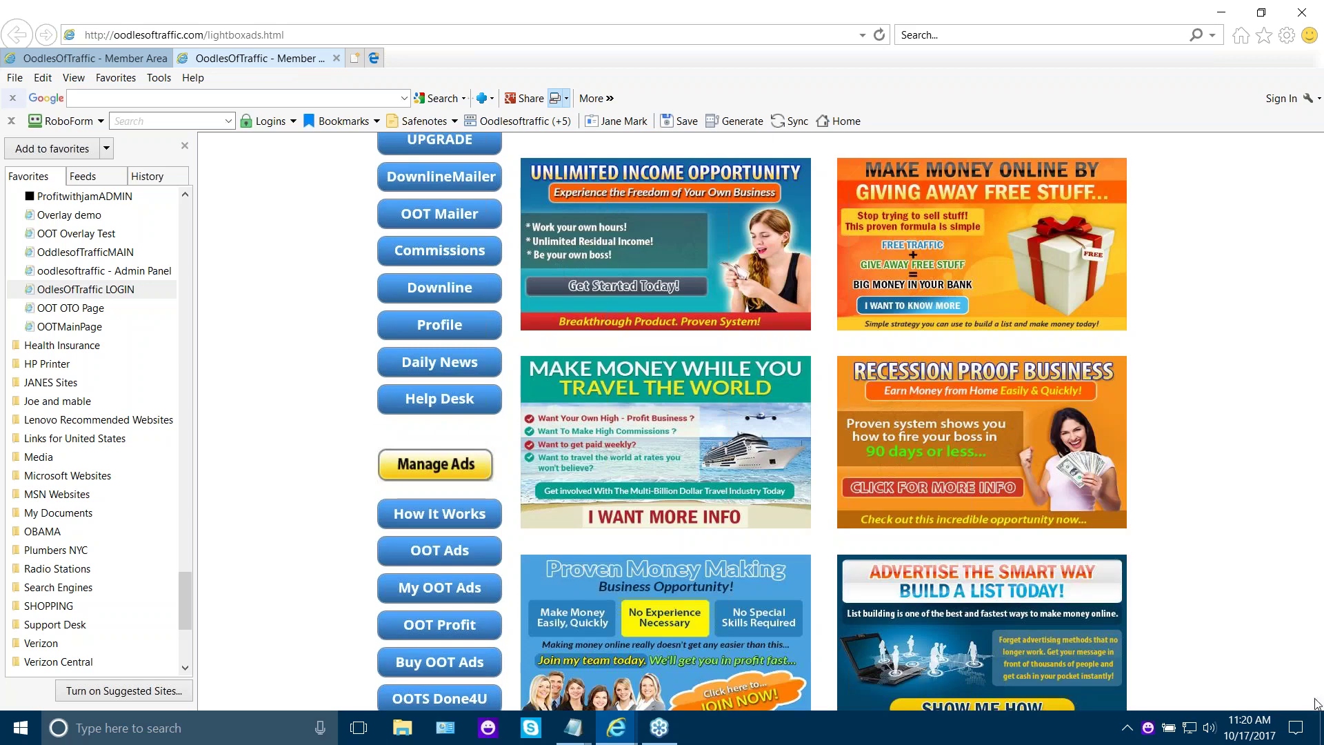
pyautogui.click(1318, 698)
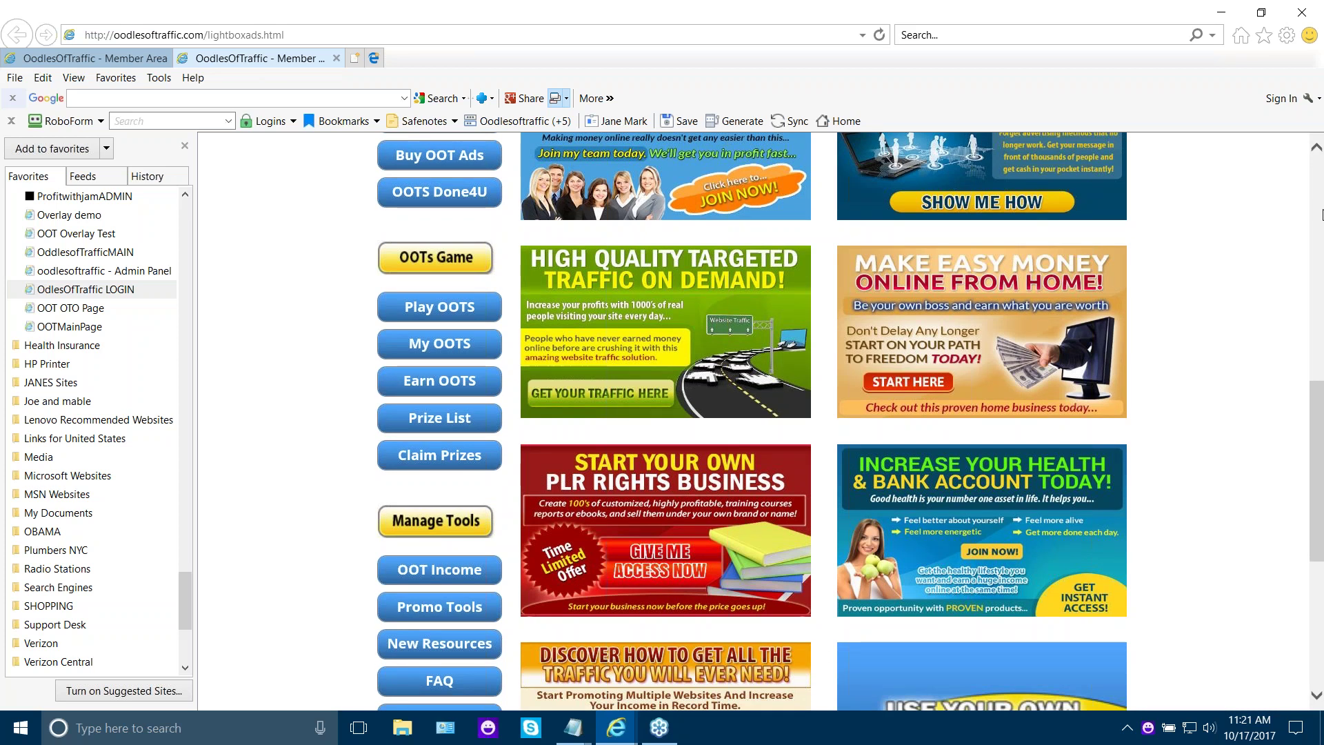
pyautogui.click(1318, 188)
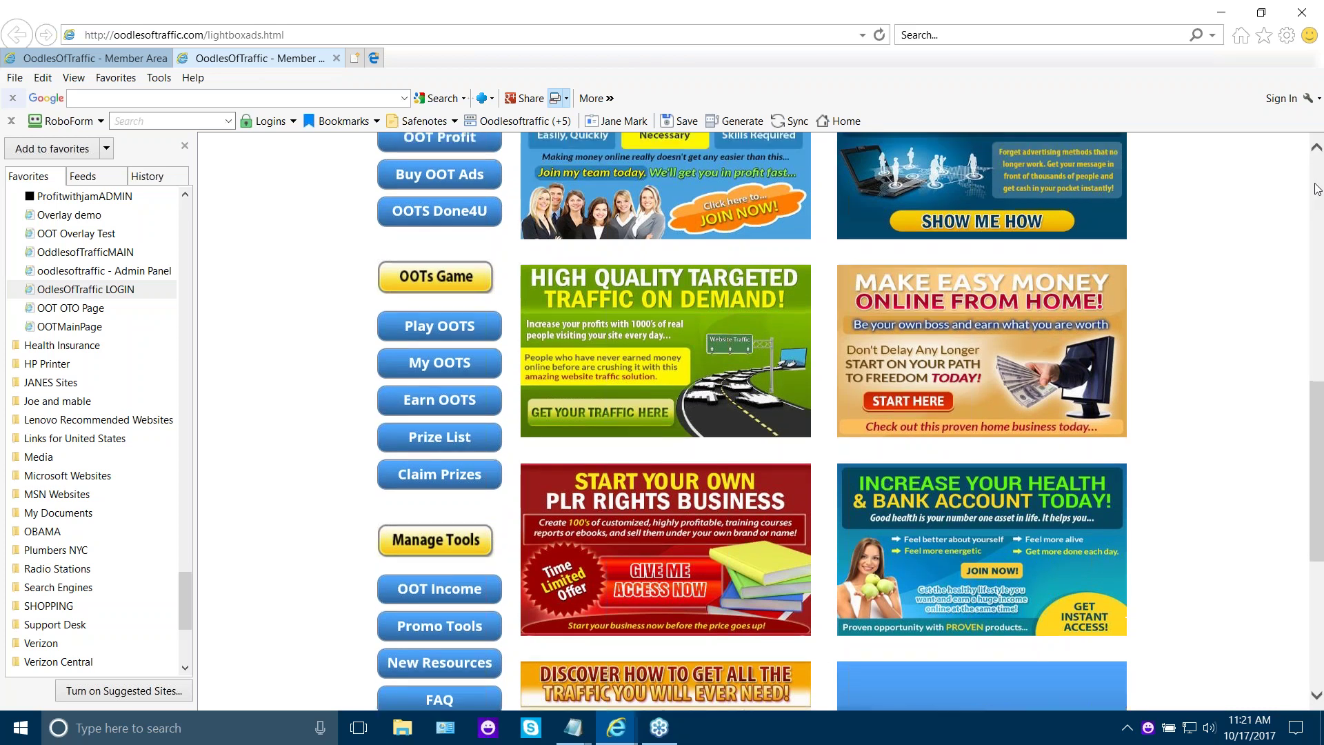
pyautogui.click(960, 187)
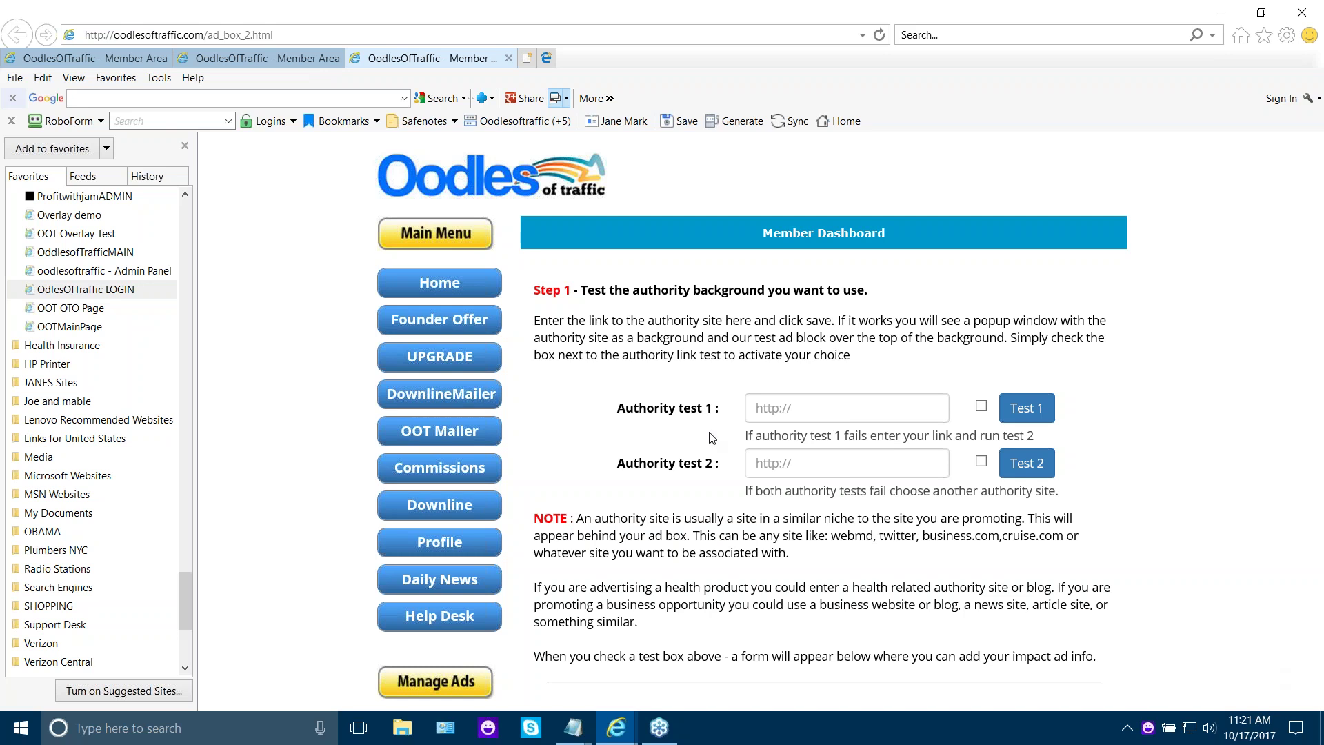
pyautogui.click(825, 398)
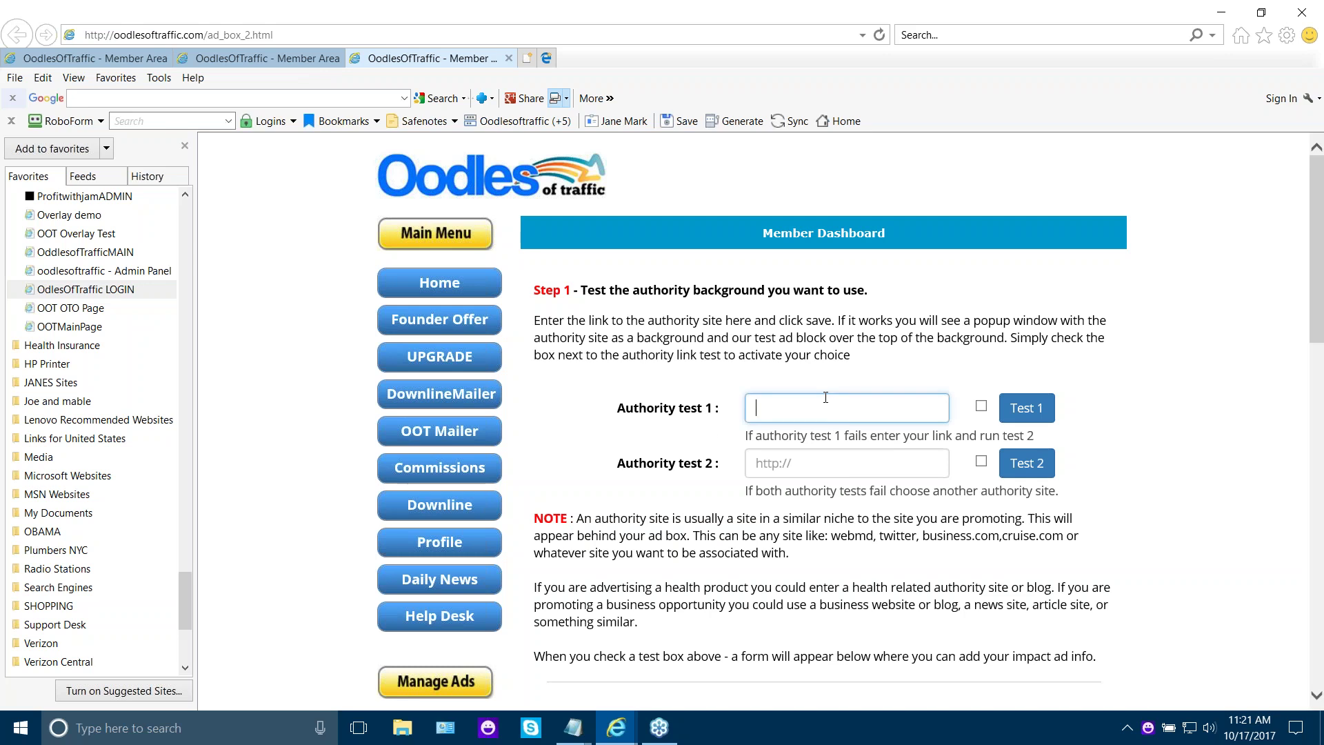
pyautogui.write('http://')
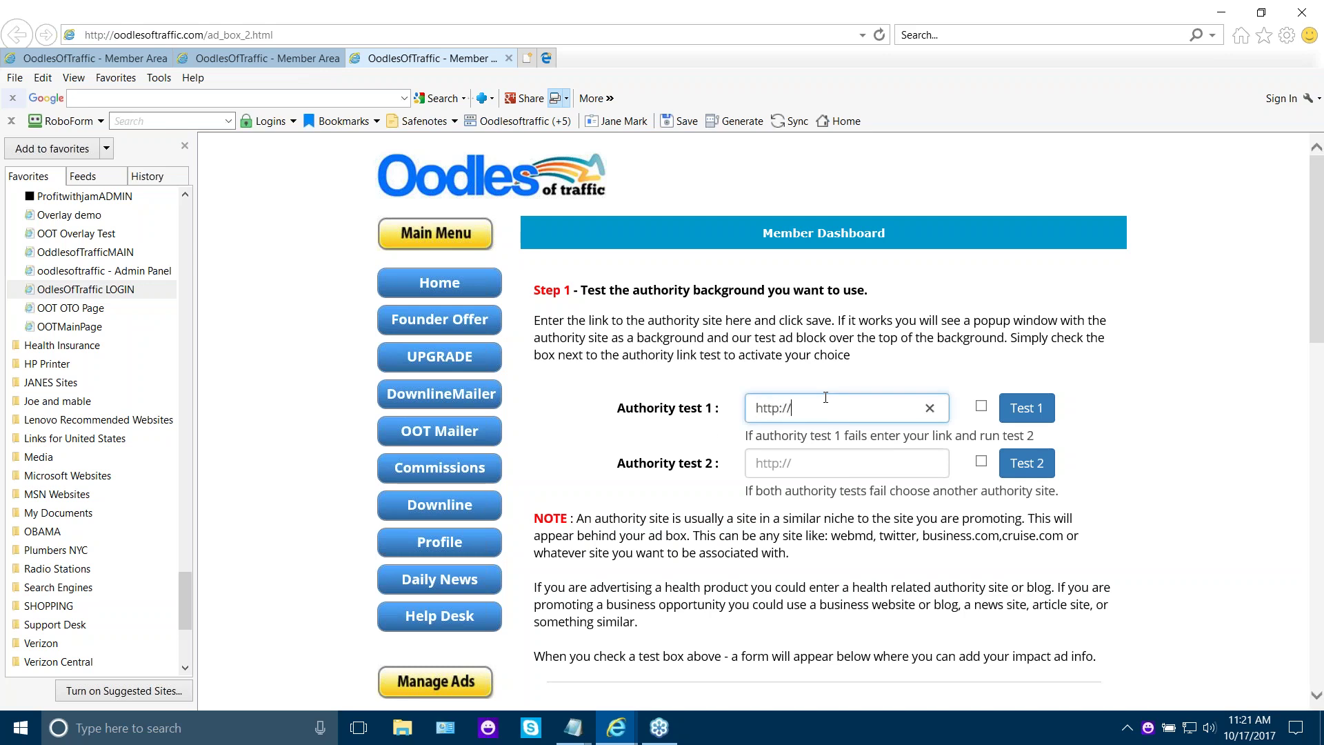
pyautogui.write('b')
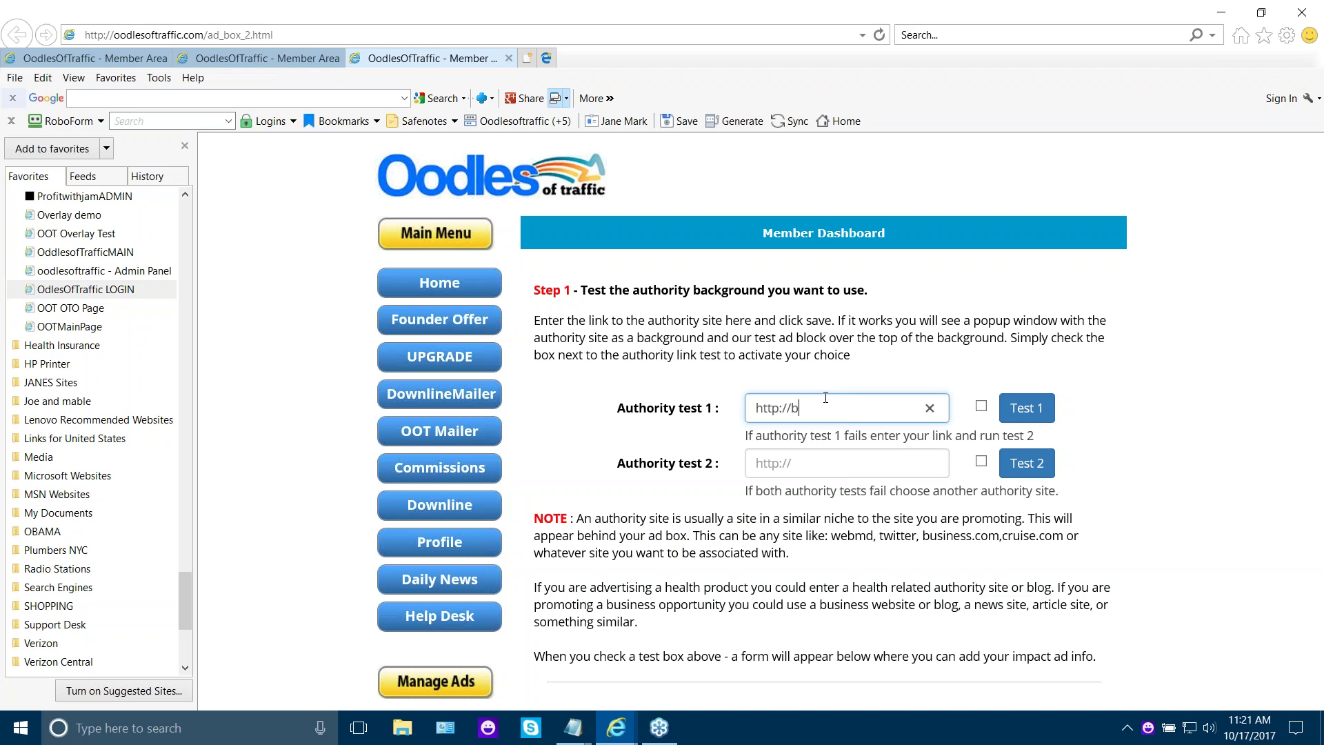
pyautogui.write('usiness')
pyautogui.write('.com')
pyautogui.click(981, 407)
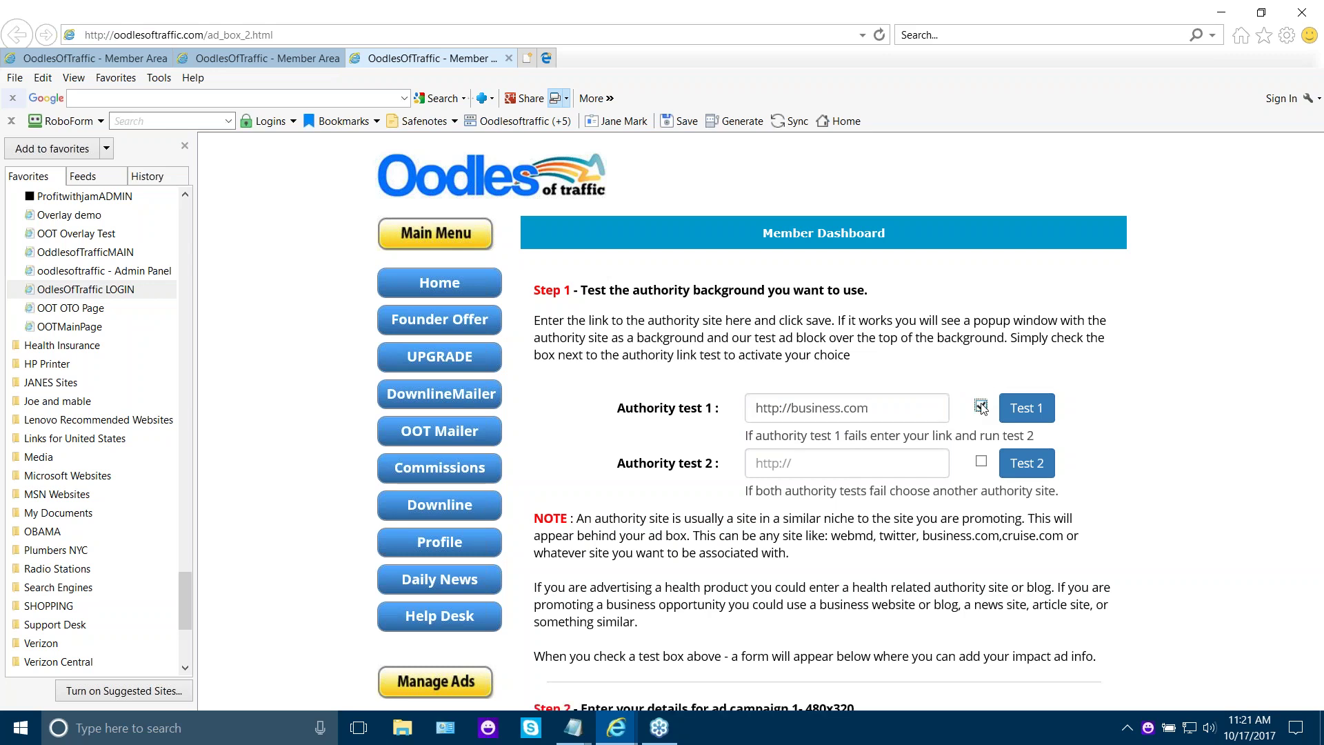
pyautogui.click(1020, 412)
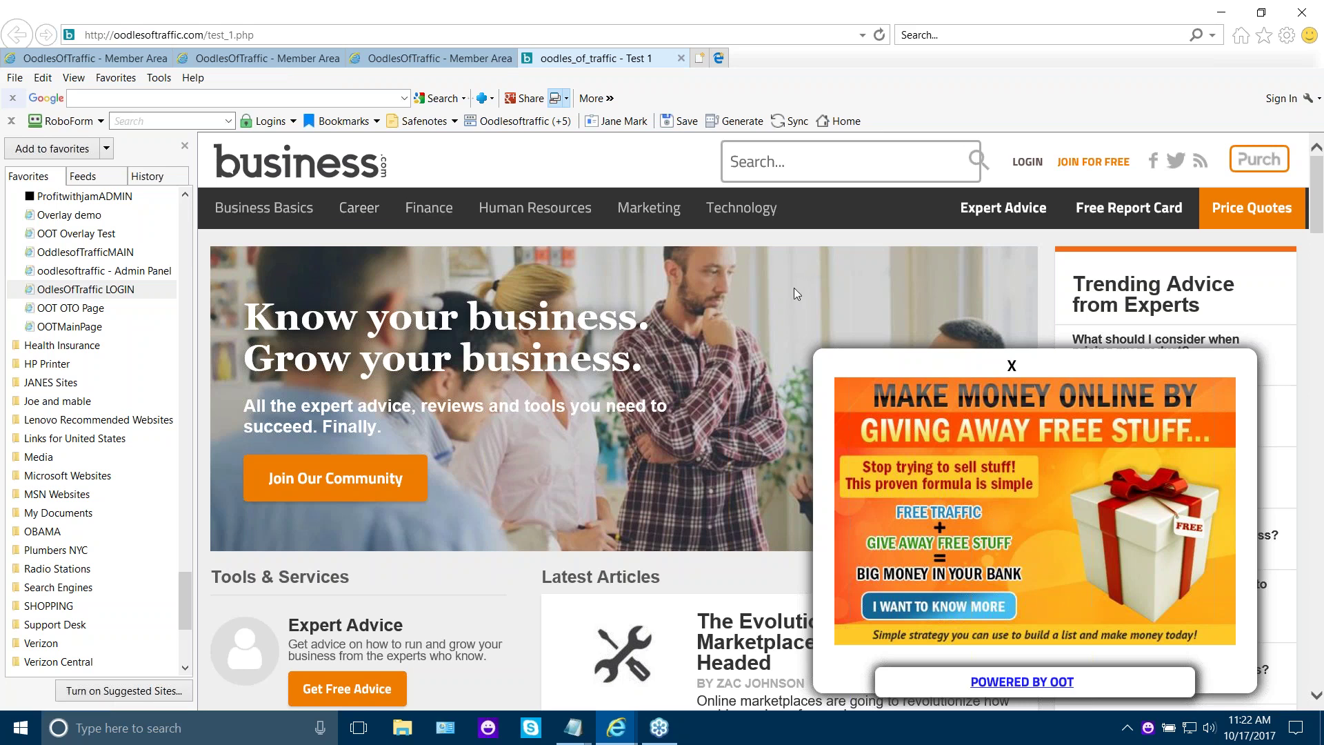
pyautogui.click(681, 59)
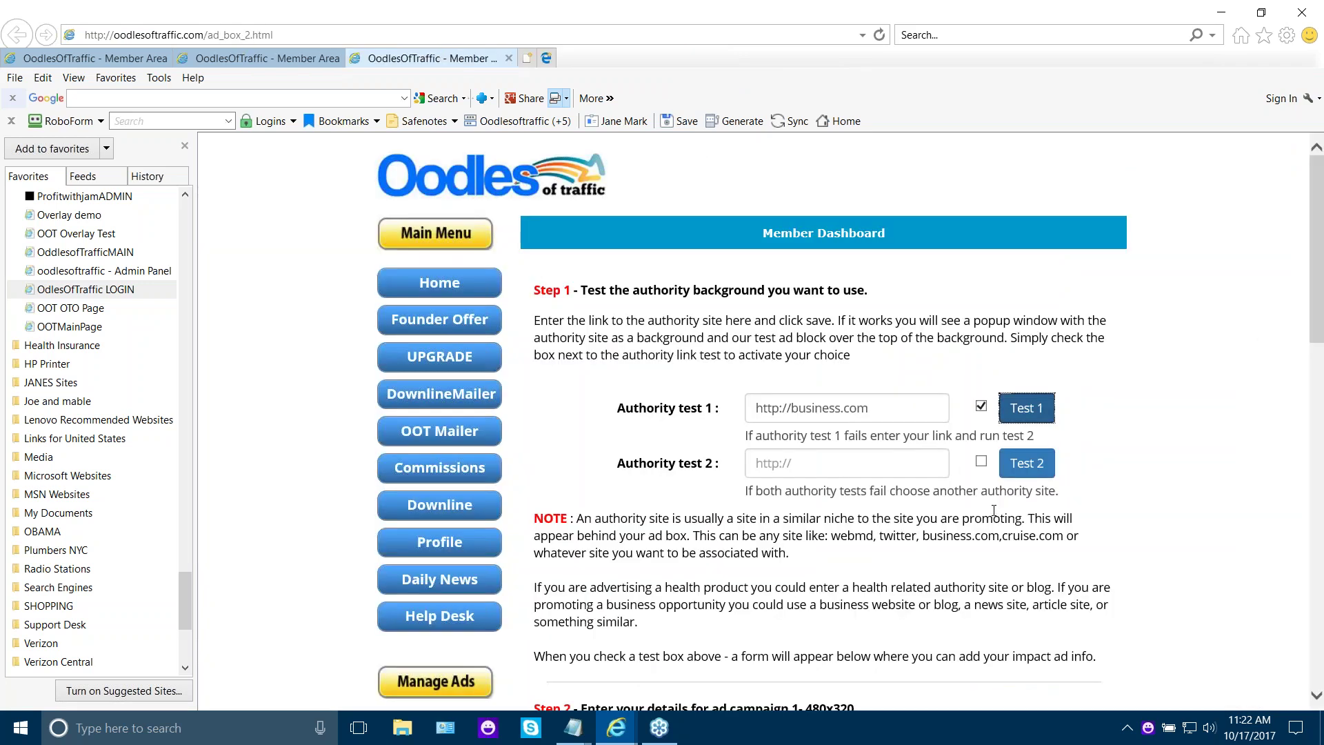
pyautogui.scroll(-3, 829, 525)
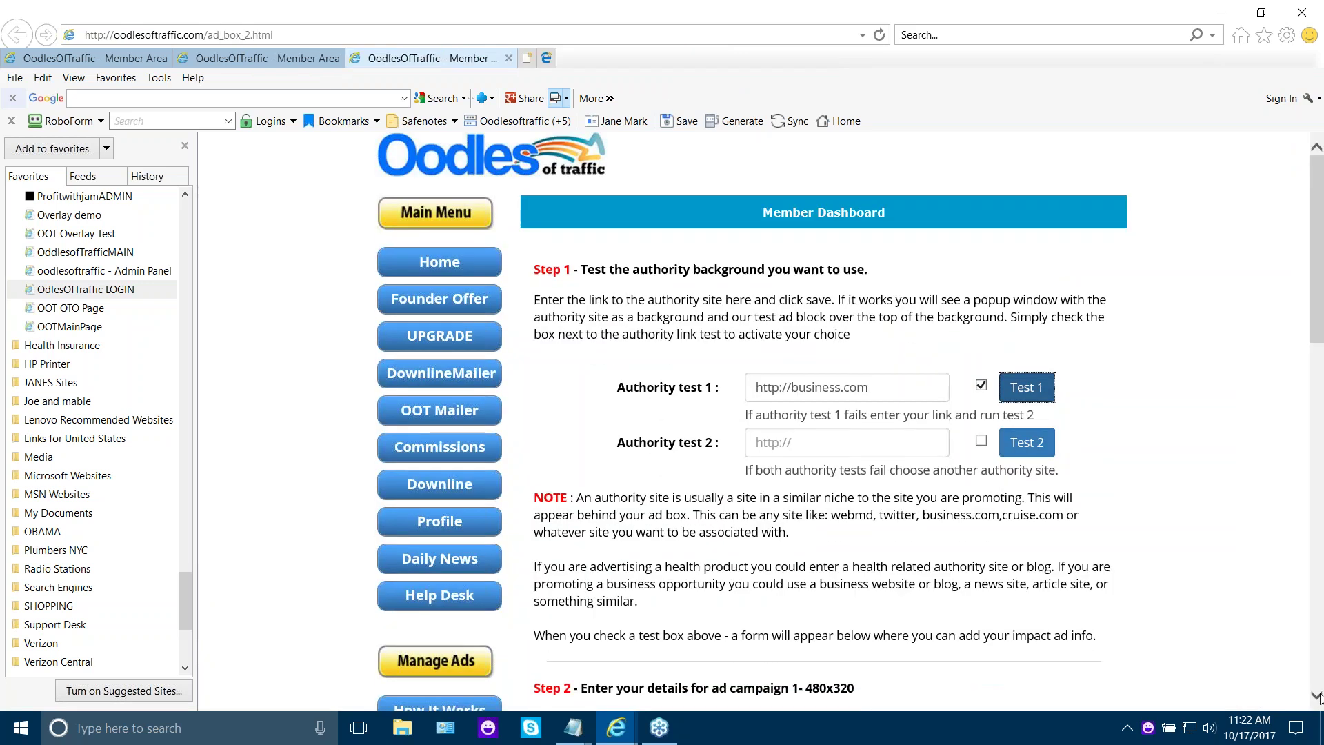
pyautogui.click(800, 455)
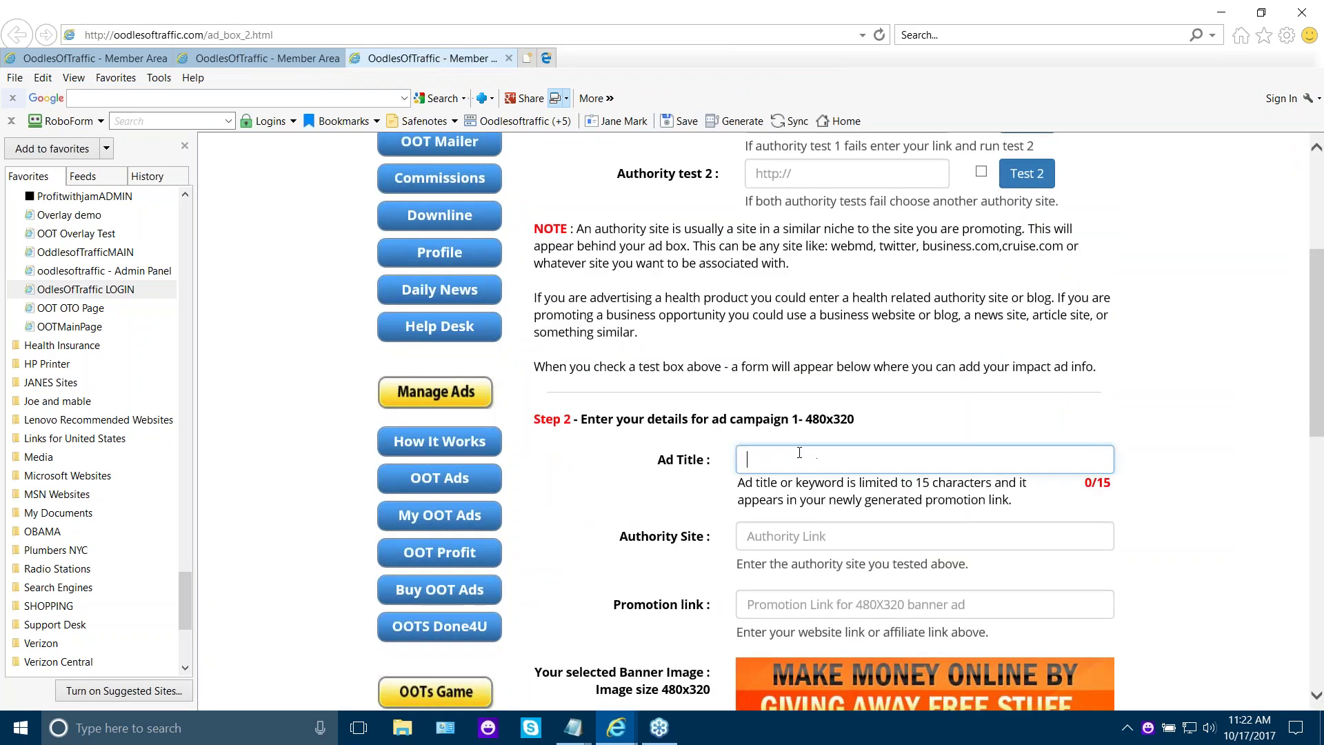
pyautogui.write('Free')
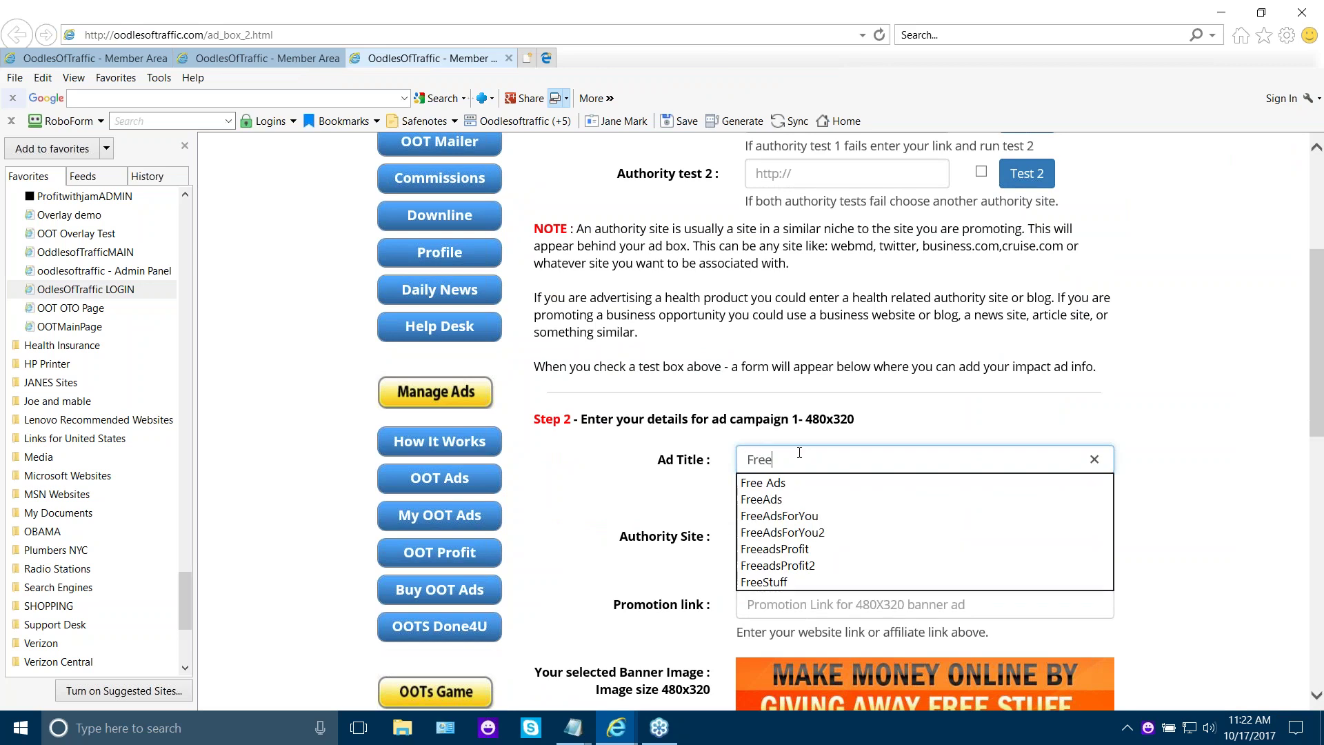
pyautogui.write('Stuff')
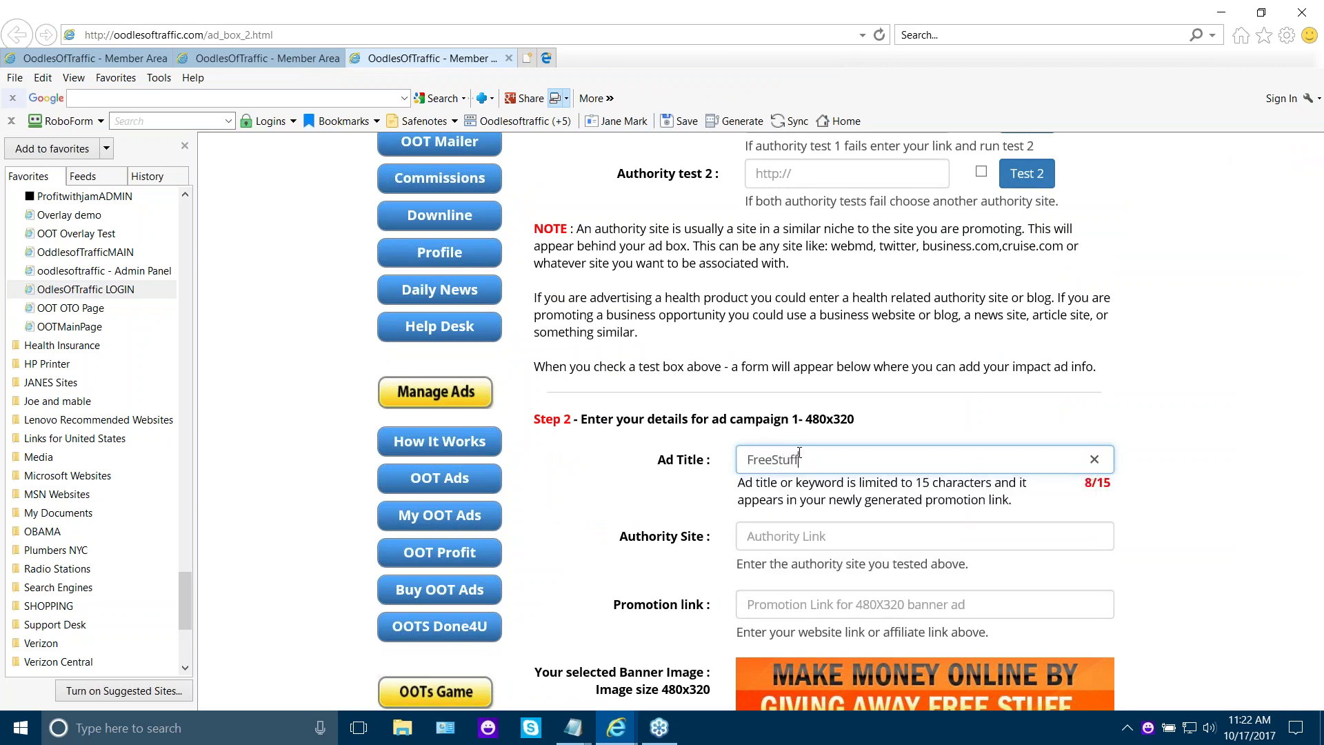
pyautogui.click(819, 538)
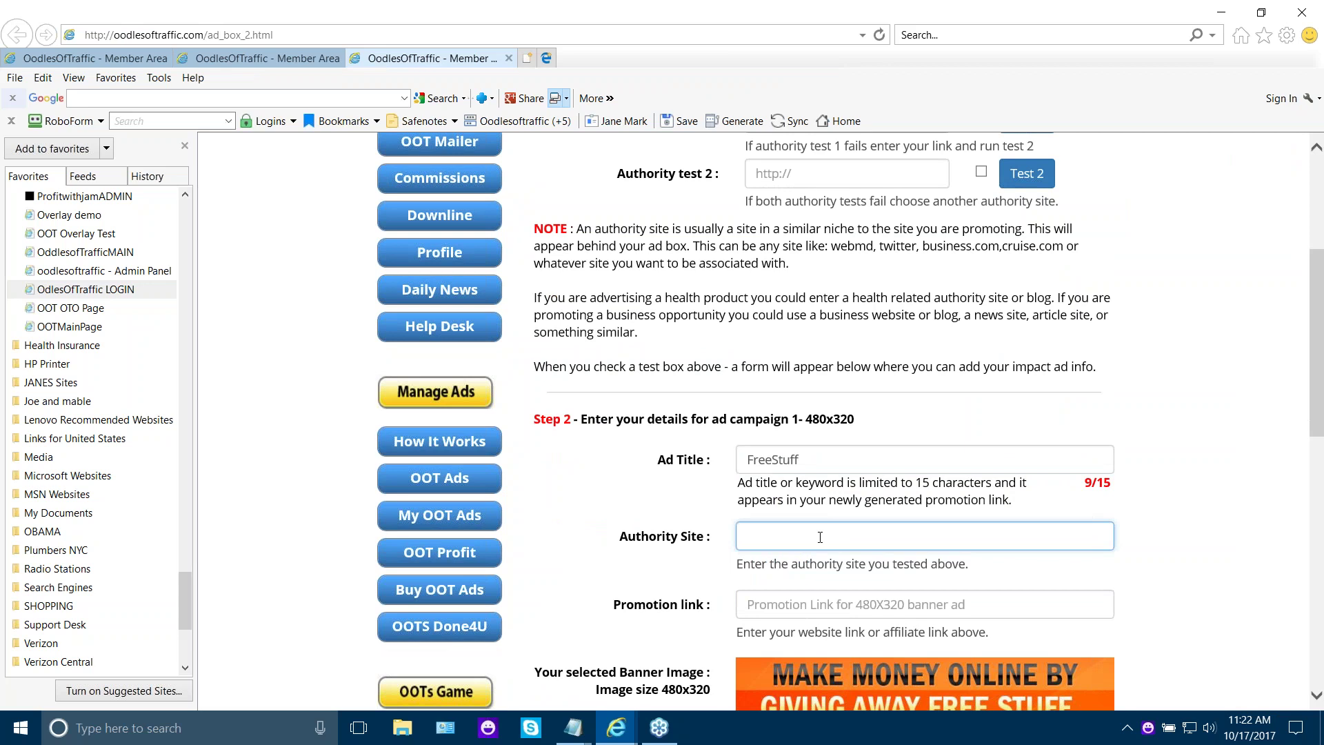
pyautogui.write('http://')
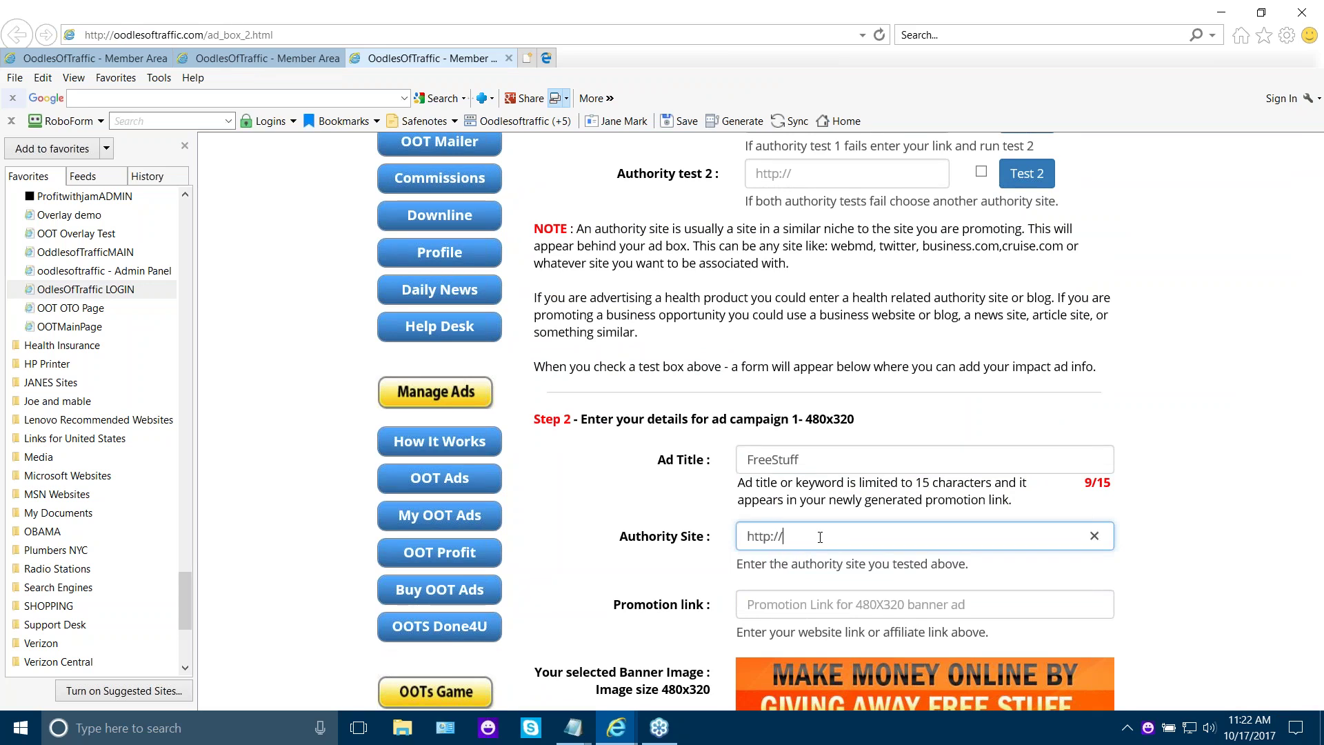
pyautogui.write('business')
pyautogui.write('.com')
pyautogui.click(780, 609)
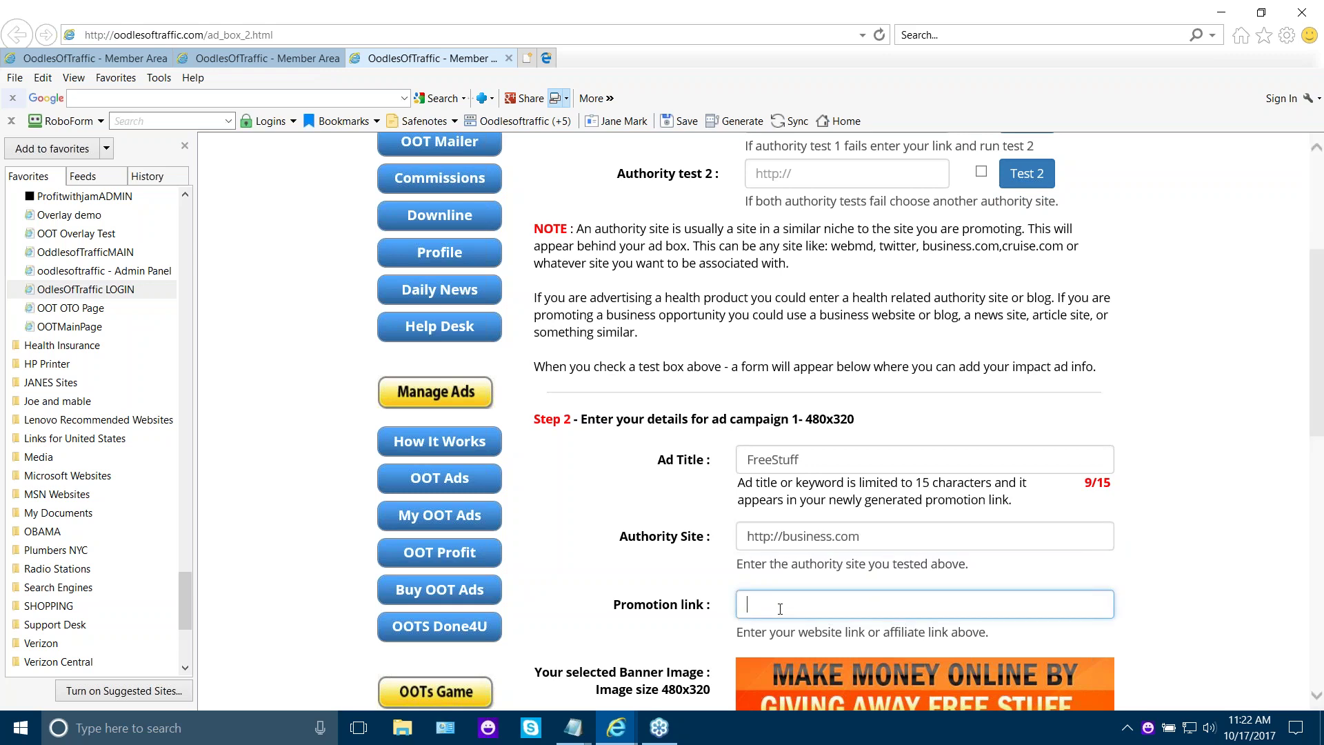
pyautogui.write('http://')
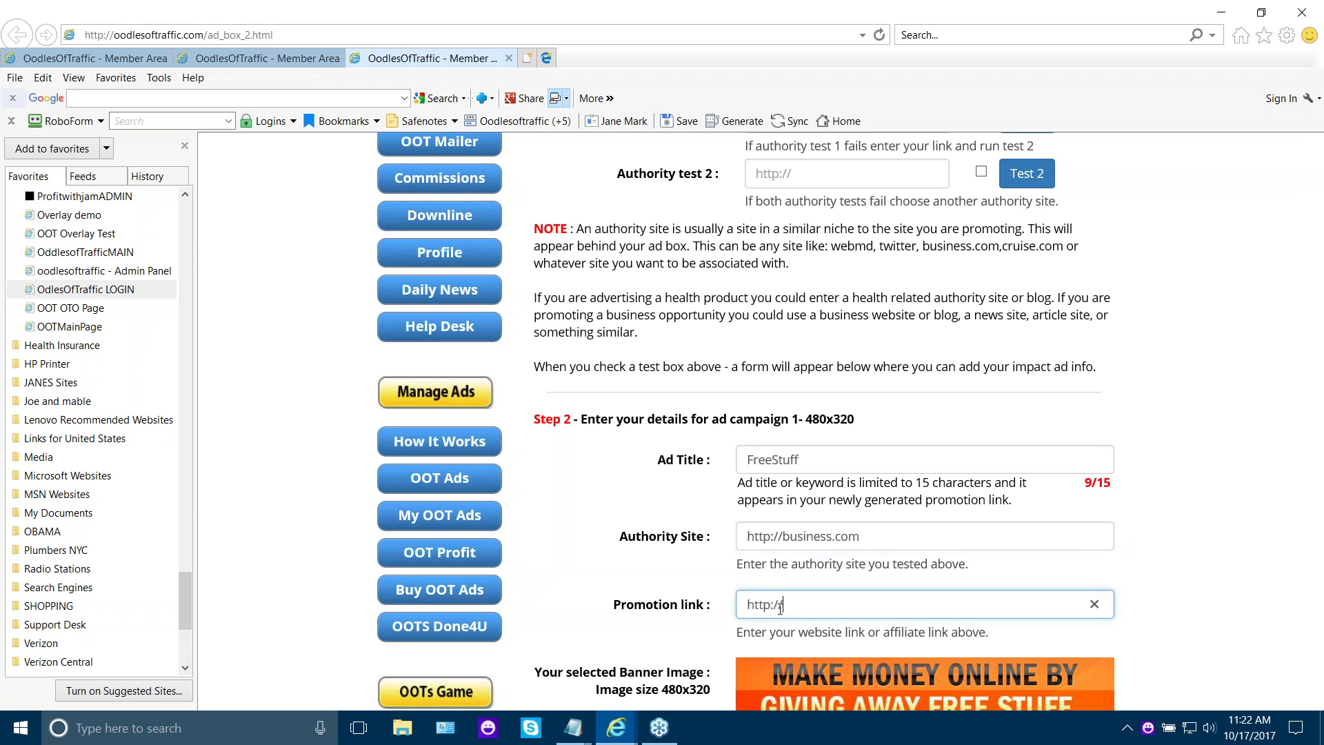
pyautogui.write('profitfrom')
pyautogui.write('freeads.')
pyautogui.write('com')
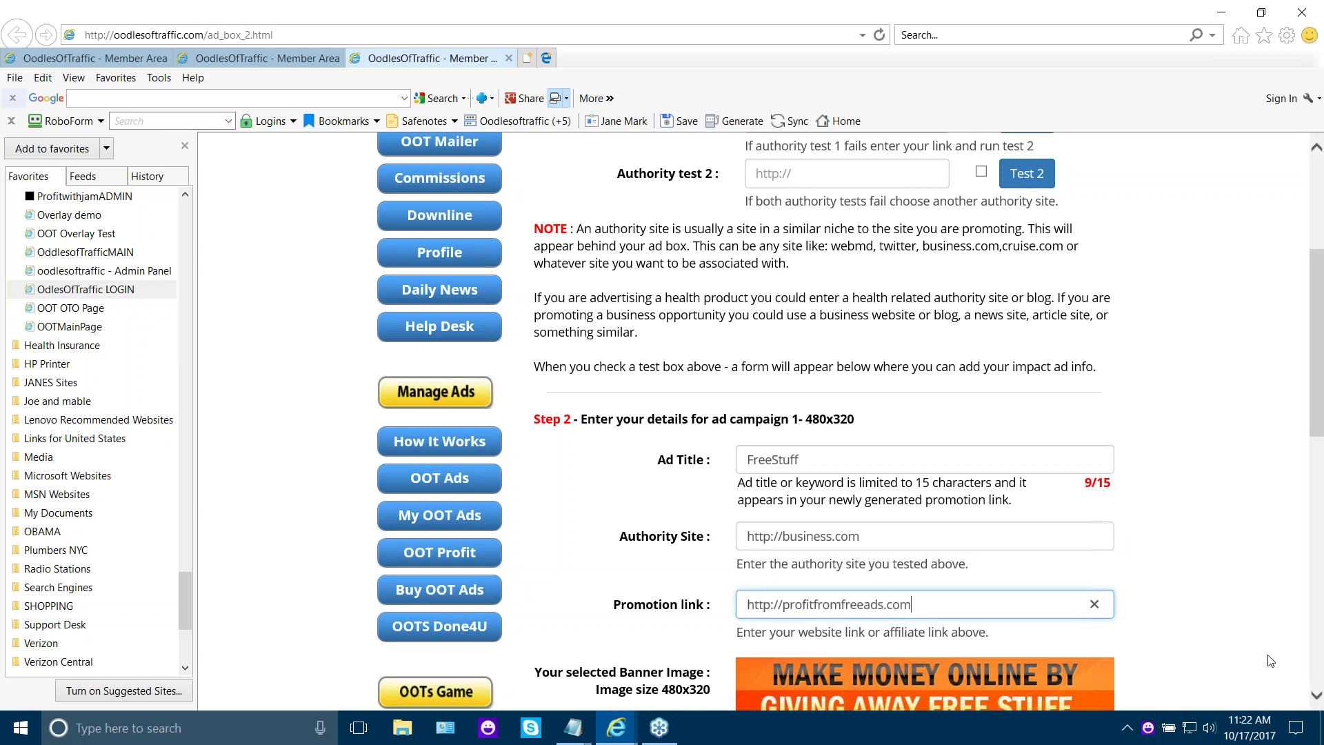
pyautogui.scroll(-1, 1317, 696)
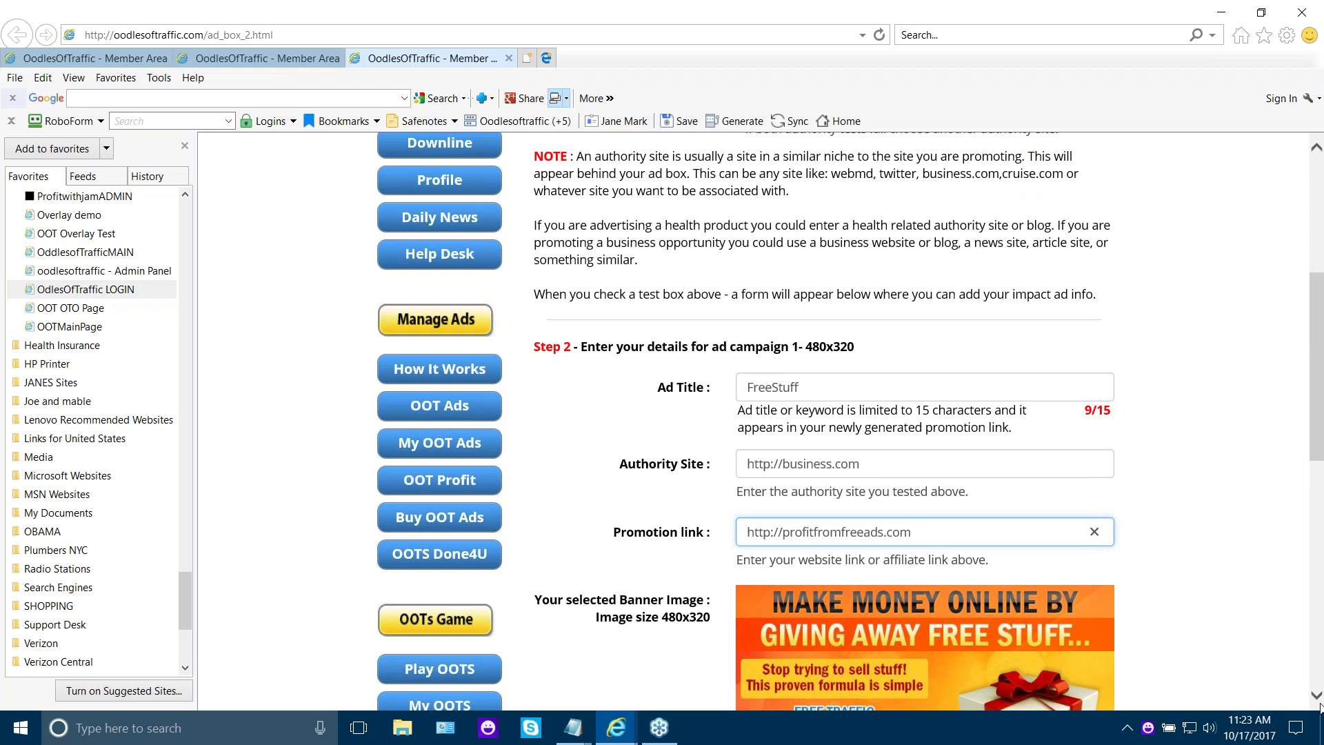
pyautogui.scroll(-3, 1029, 487)
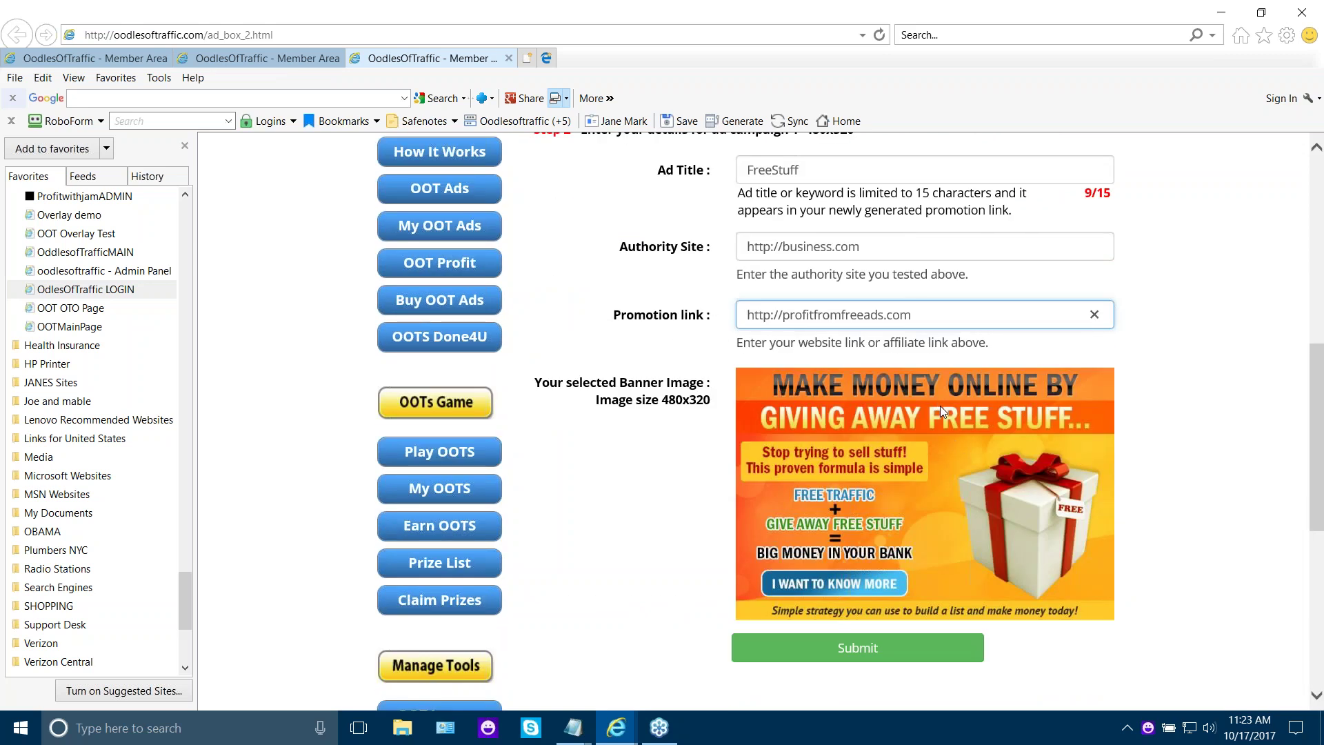
# Step: Submit the FreeStuff ad, check its preview landing page, and close the preview popup
pyautogui.click(857, 648)
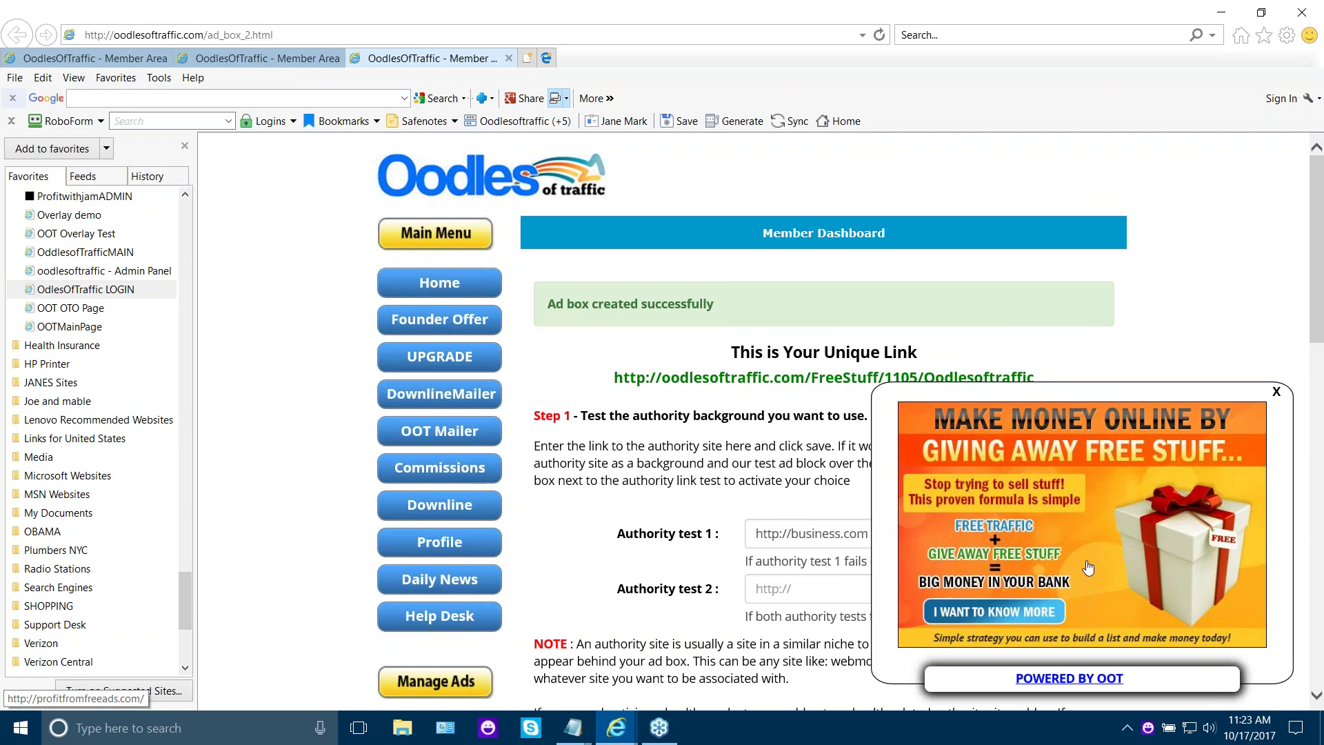
pyautogui.click(1079, 492)
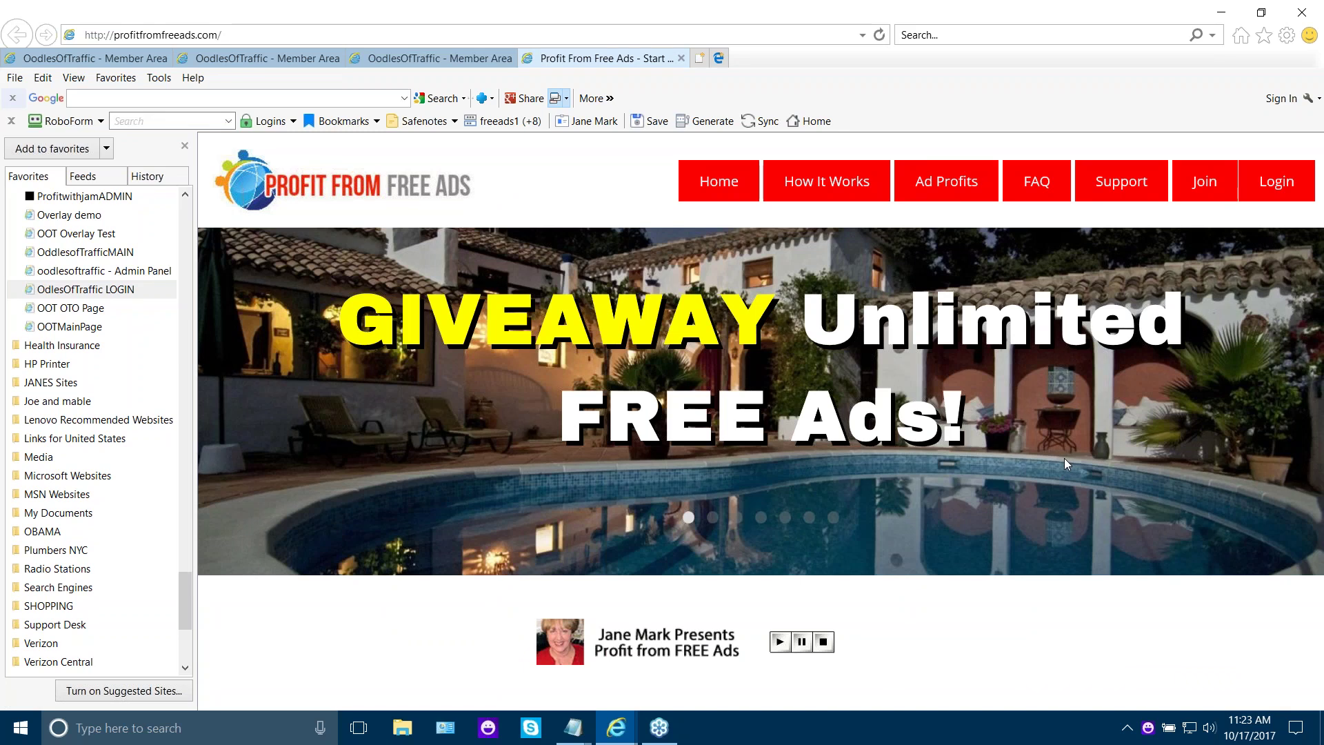
pyautogui.click(679, 58)
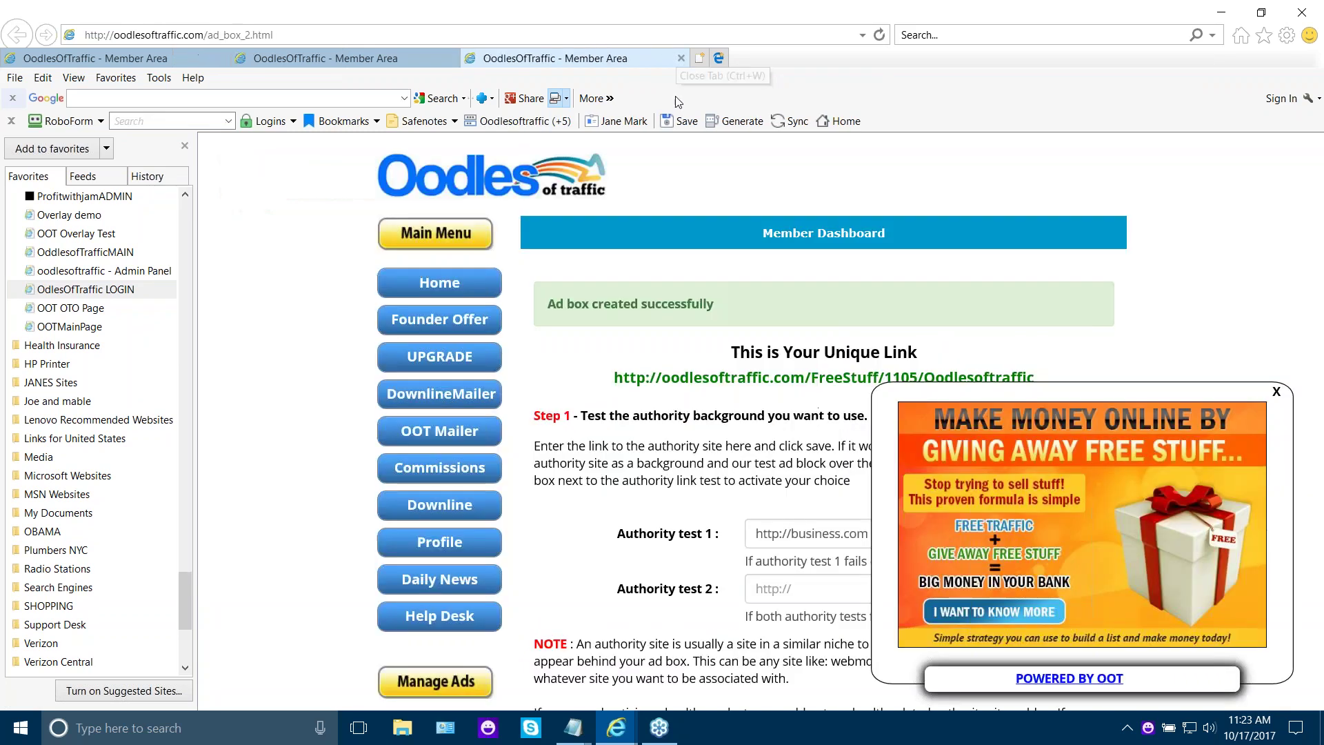
pyautogui.click(1276, 394)
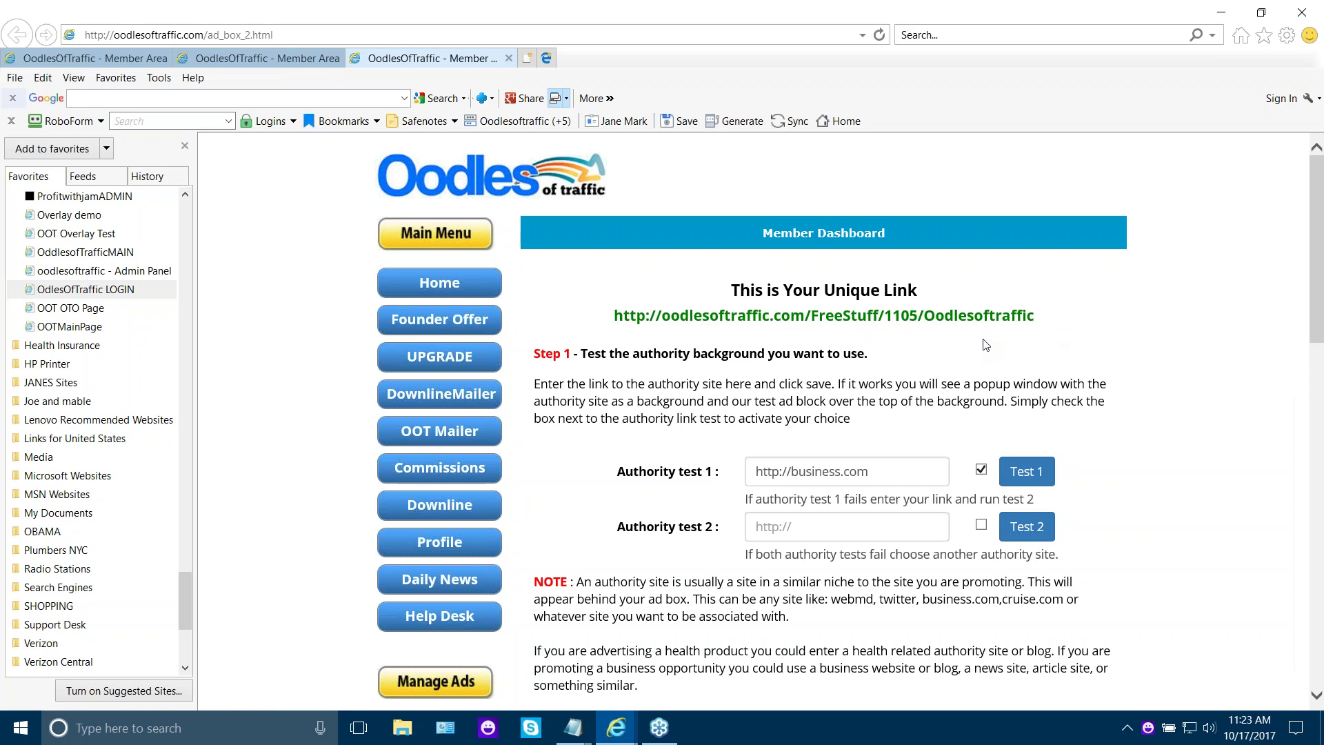
# Step: Open the green FreeStuff unique link in a new tab
pyautogui.click(847, 316)
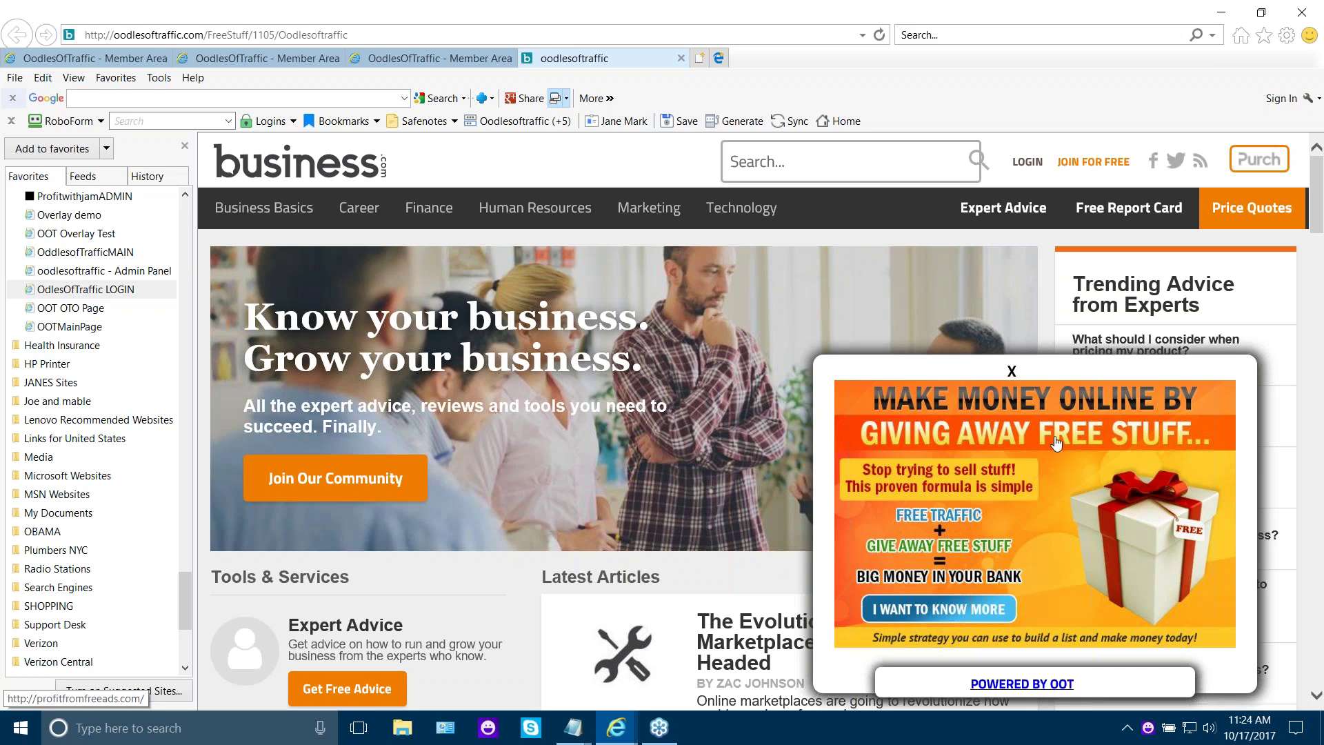
# Step: Check the 'I WANT TO KNOW MORE' landing page, close both test tabs, and open My OOT Ads
pyautogui.click(993, 611)
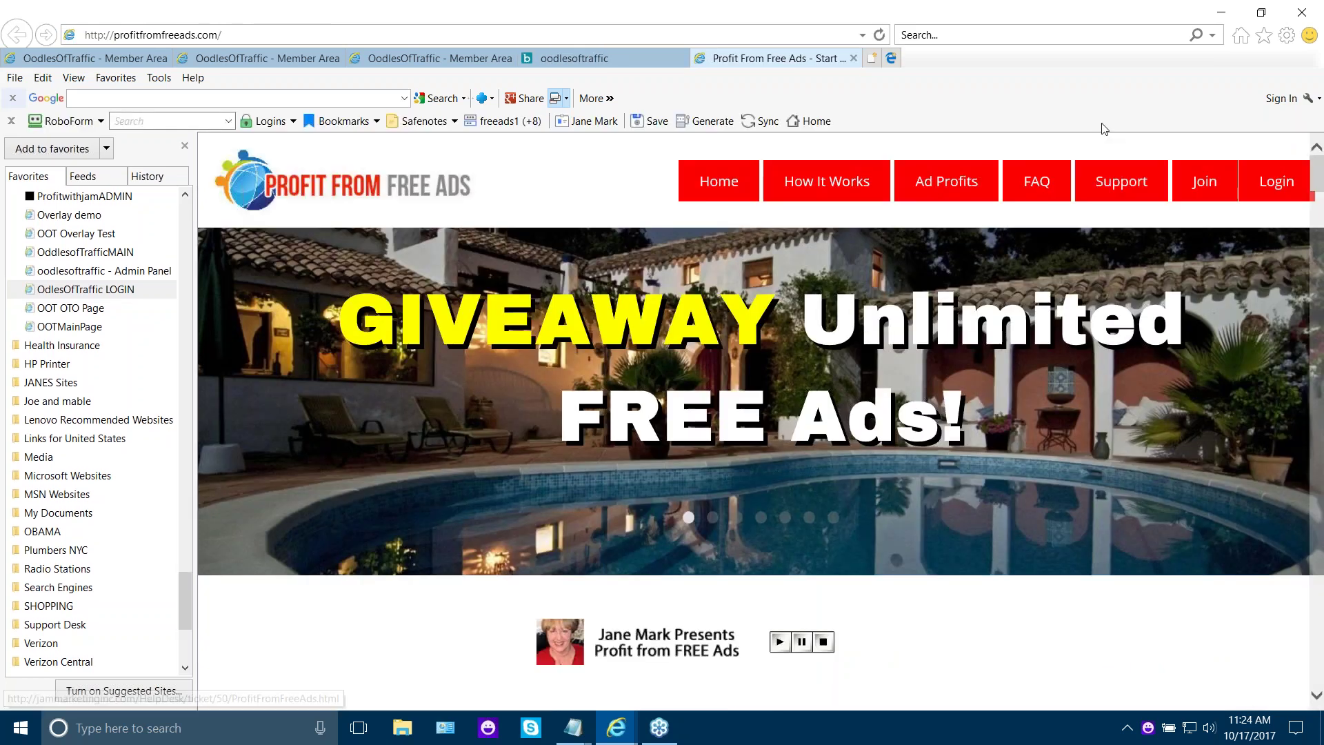
pyautogui.click(854, 58)
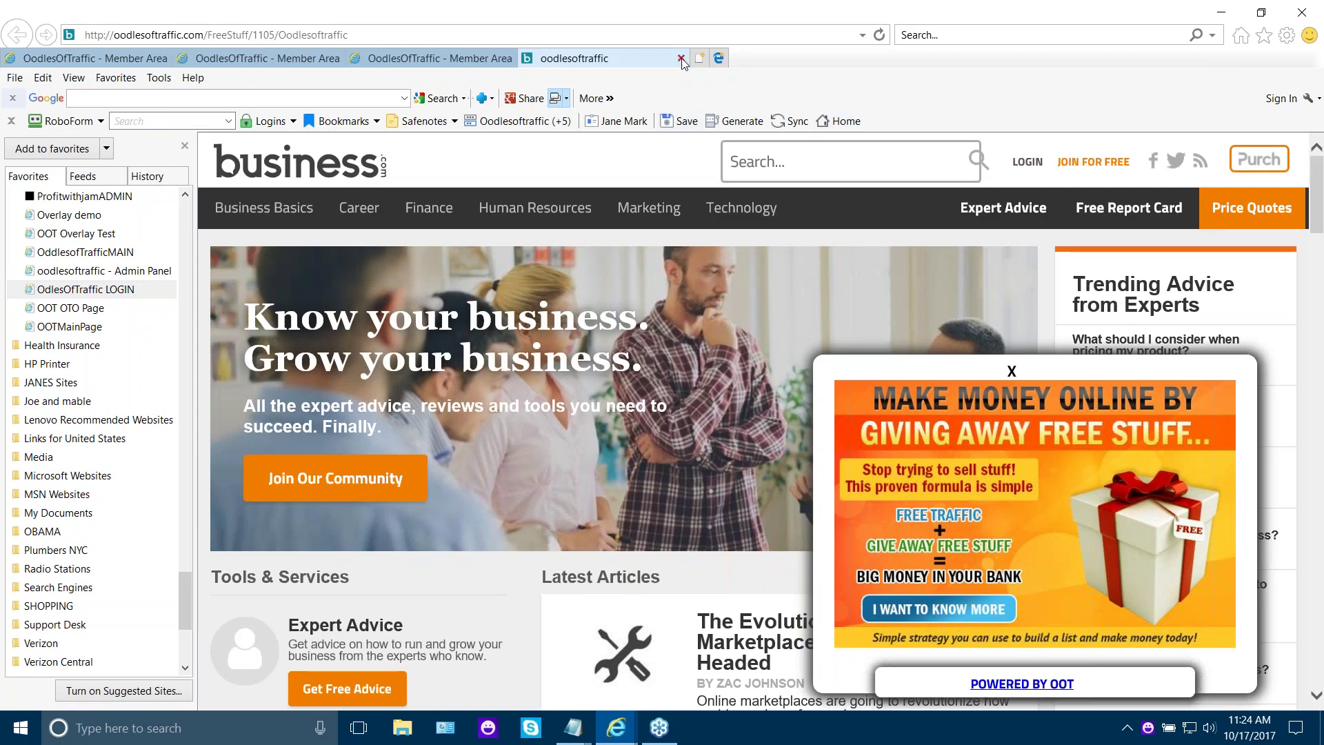
pyautogui.click(681, 58)
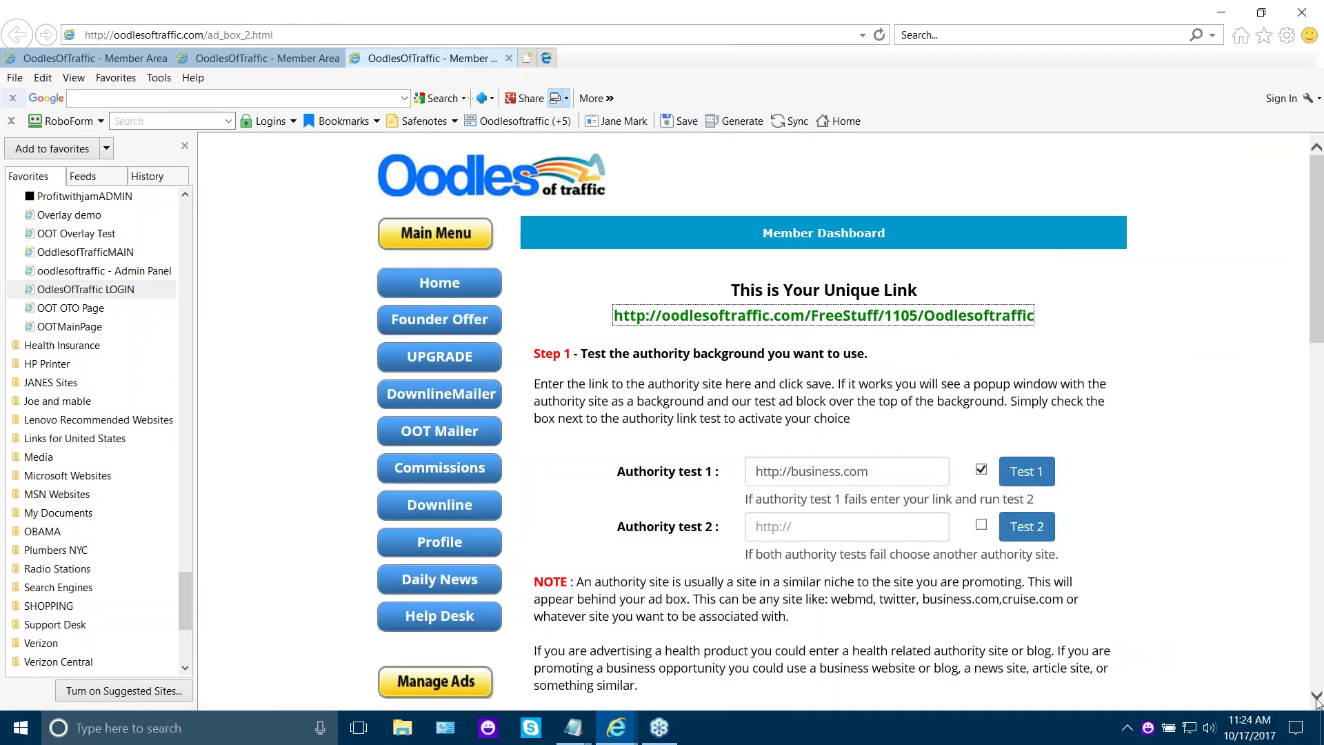
pyautogui.scroll(-5, 1317, 702)
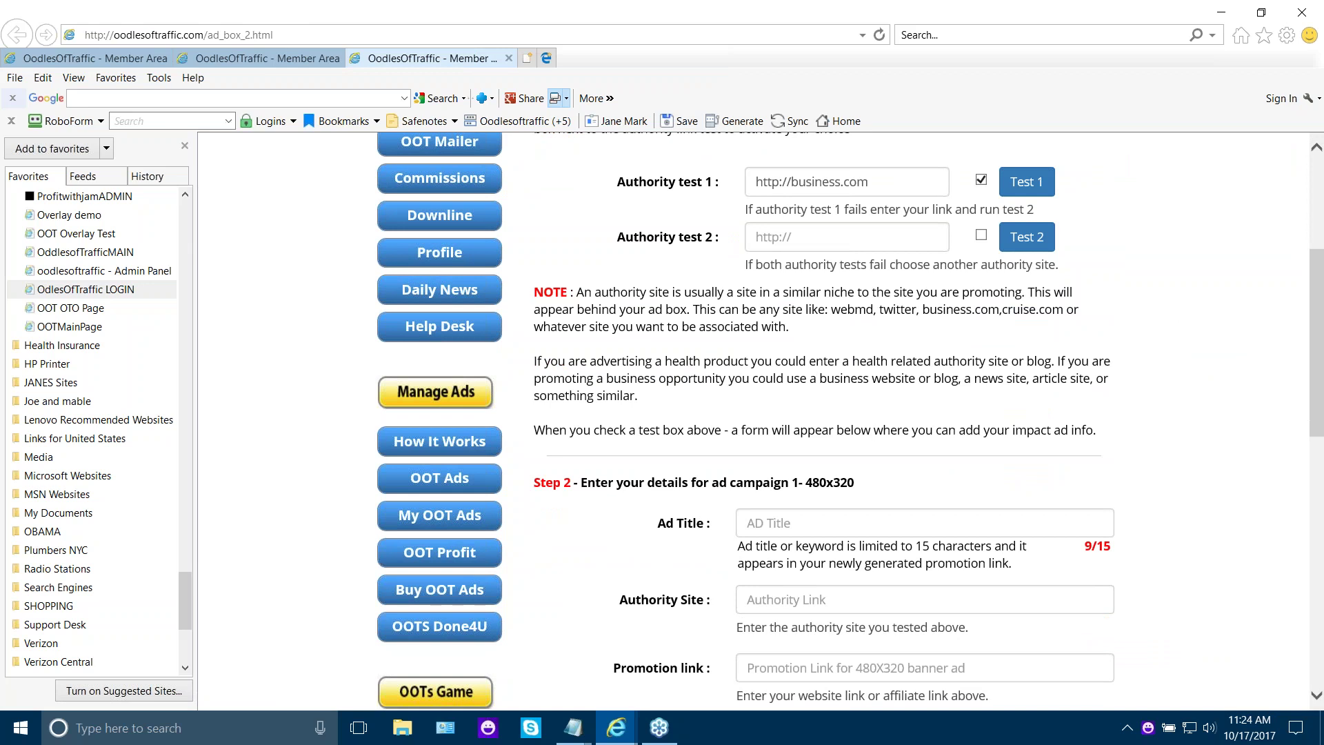
pyautogui.click(471, 515)
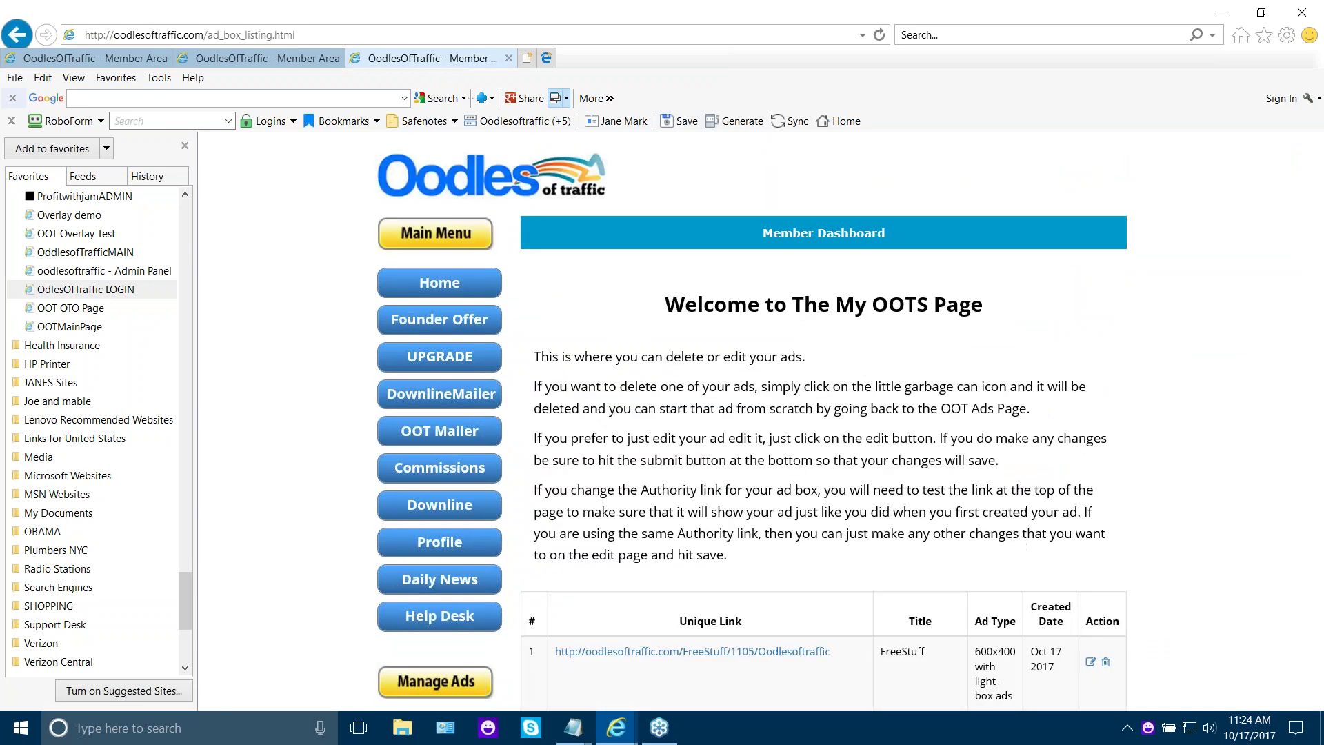
pyautogui.scroll(-4, 1319, 699)
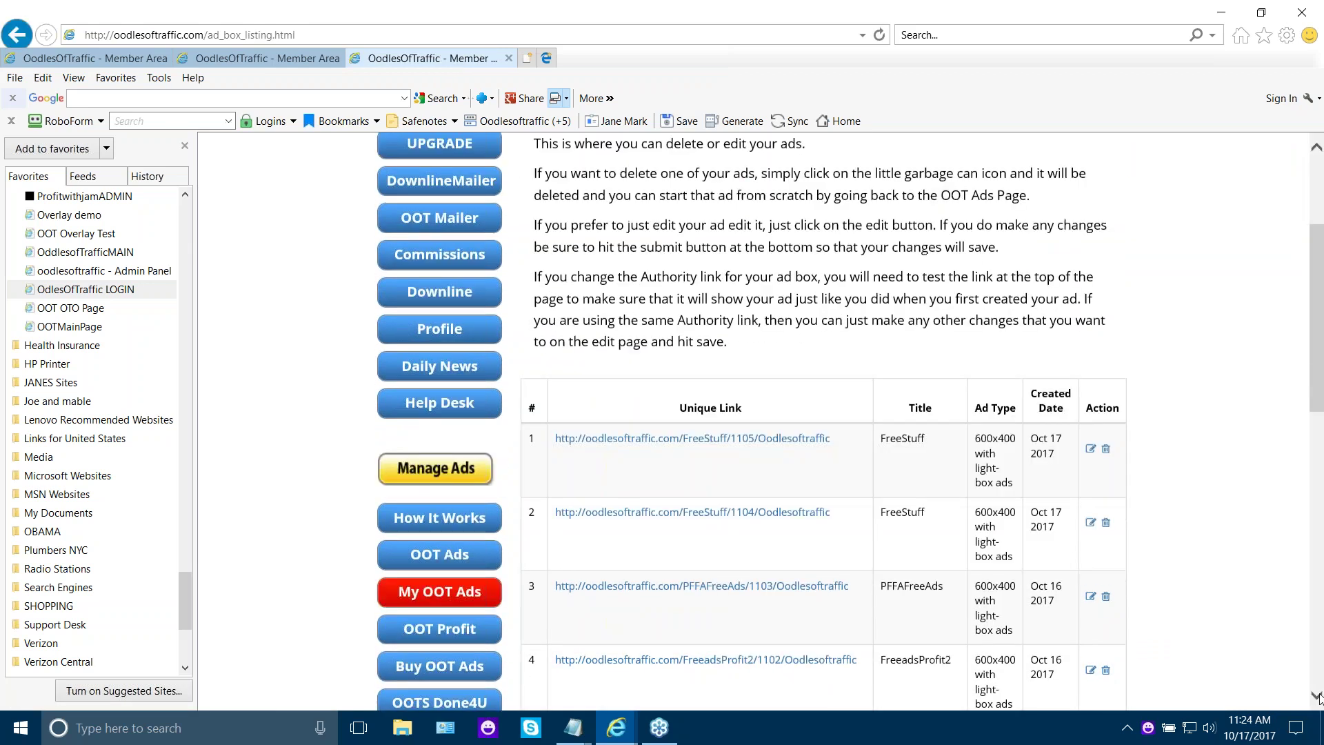
pyautogui.scroll(-4, 1320, 698)
pyautogui.scroll(-2, 1319, 698)
pyautogui.scroll(-5, 1319, 699)
pyautogui.scroll(-4, 1320, 699)
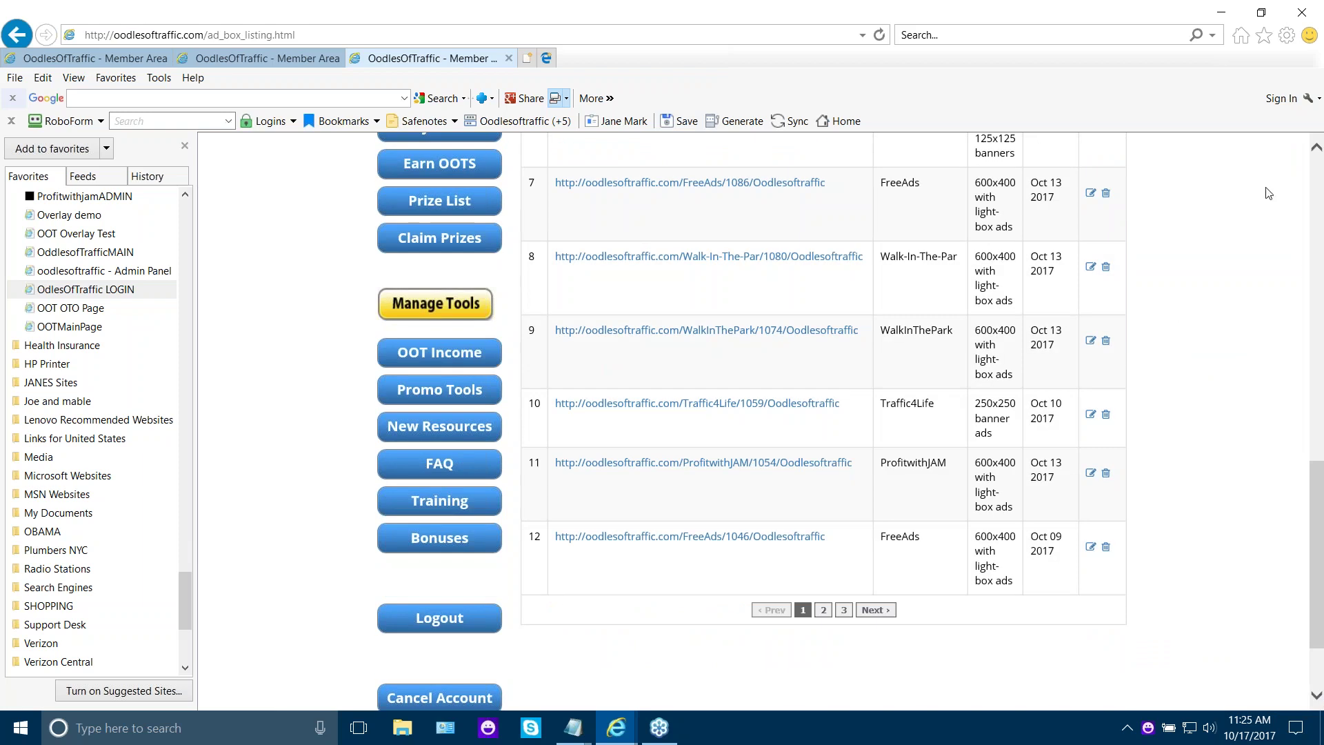
pyautogui.scroll(5, 1319, 178)
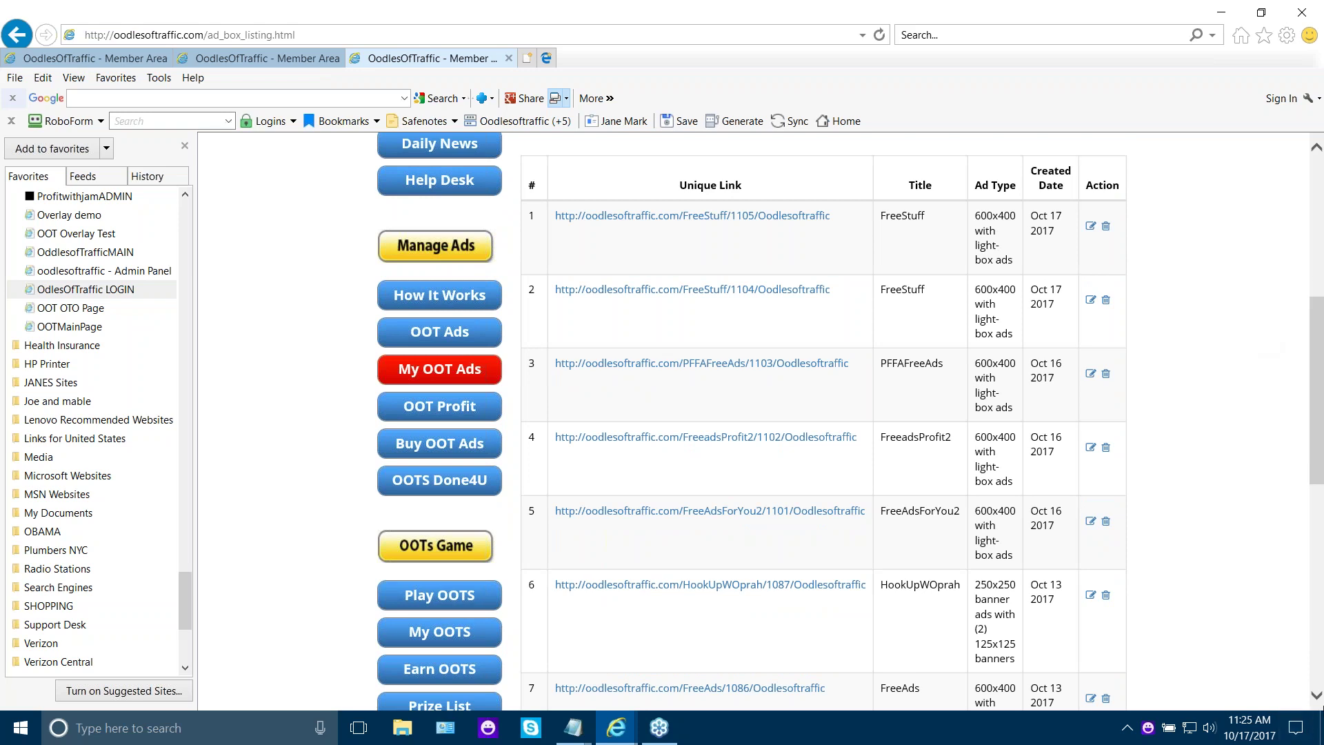
pyautogui.click(1318, 696)
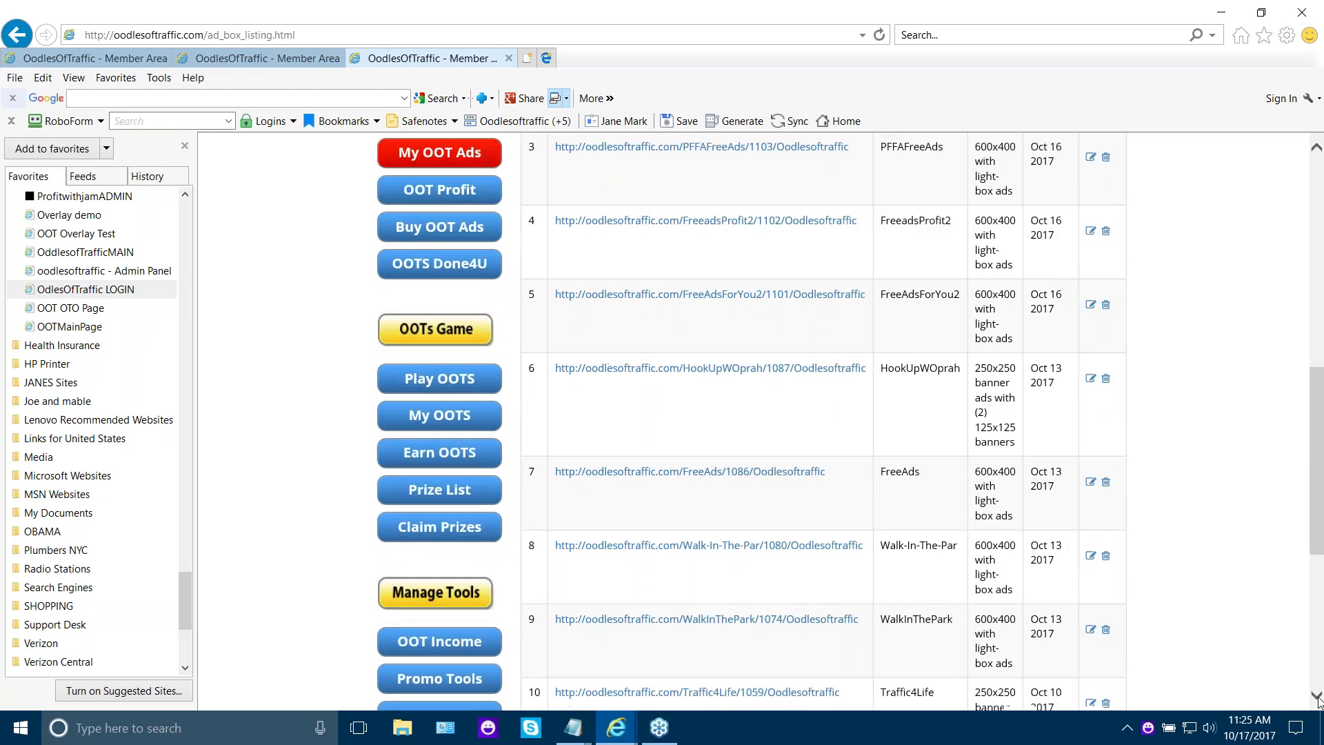
pyautogui.scroll(7, 1034, 310)
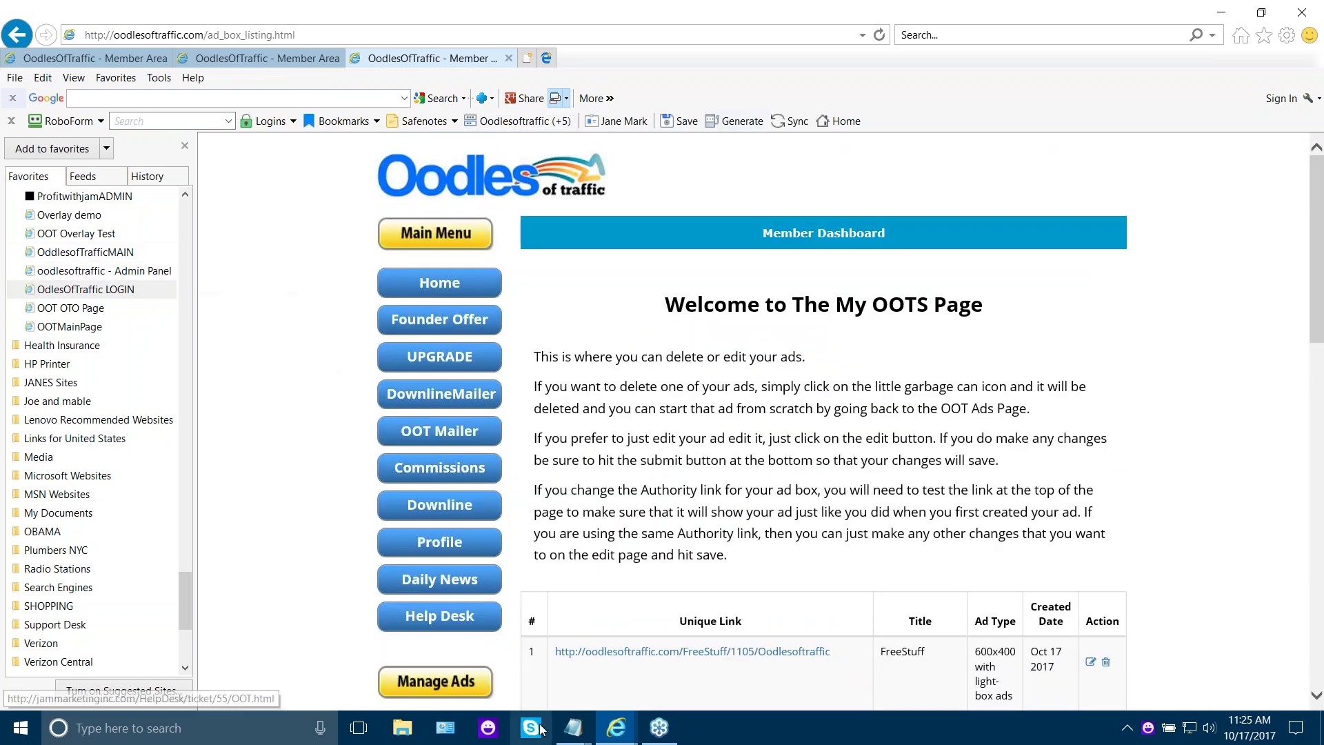
pyautogui.moveTo(573, 729)
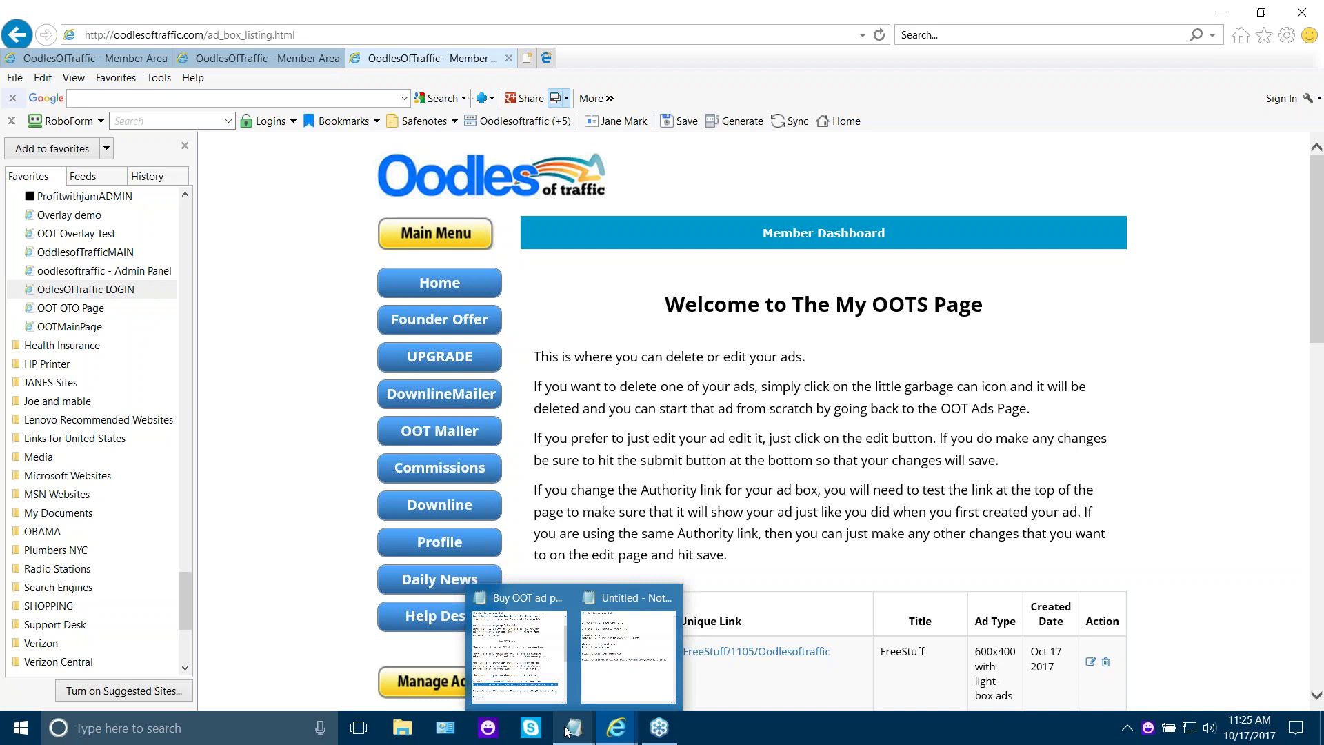
# Step: Copy the HookUpWOprah link line from Notepad, undoing an accidental cut, then minimize Notepad
pyautogui.click(629, 654)
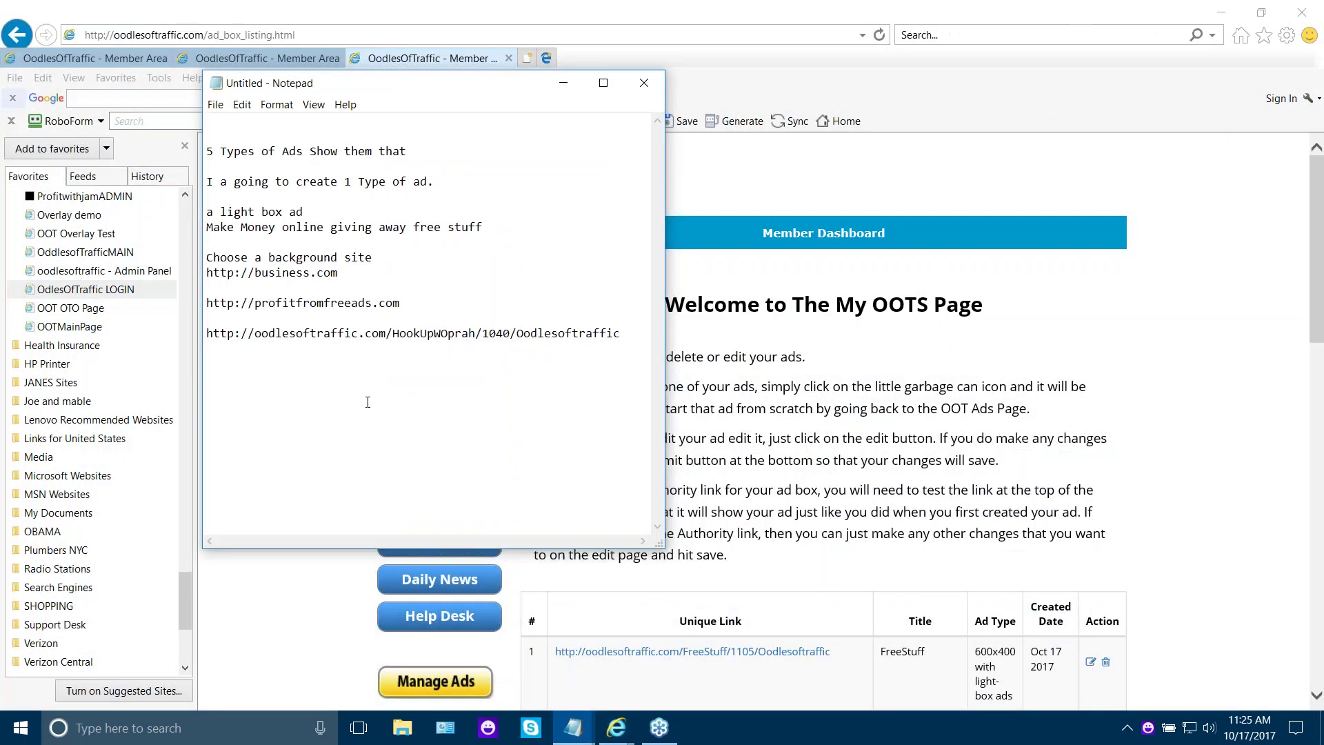
pyautogui.moveTo(629, 332); pyautogui.dragTo(208, 332)
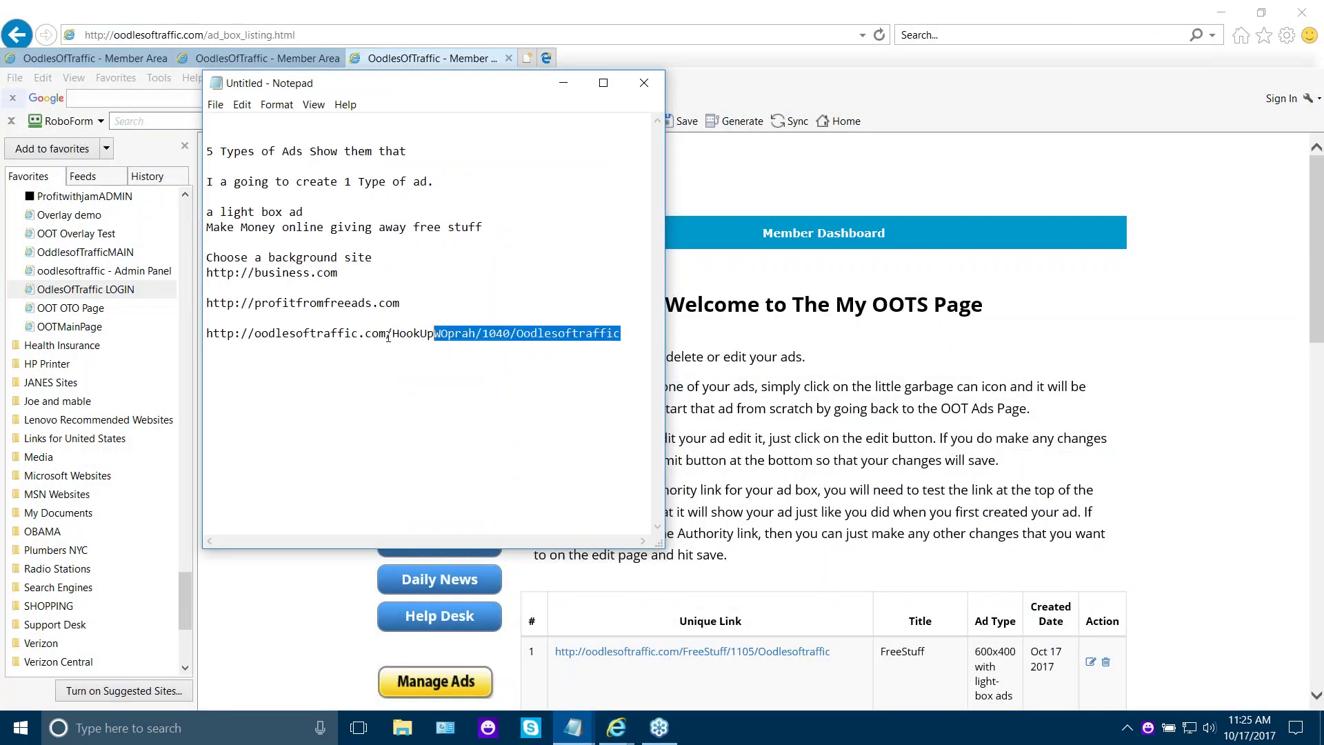
pyautogui.rightClick(273, 334)
pyautogui.click(311, 367)
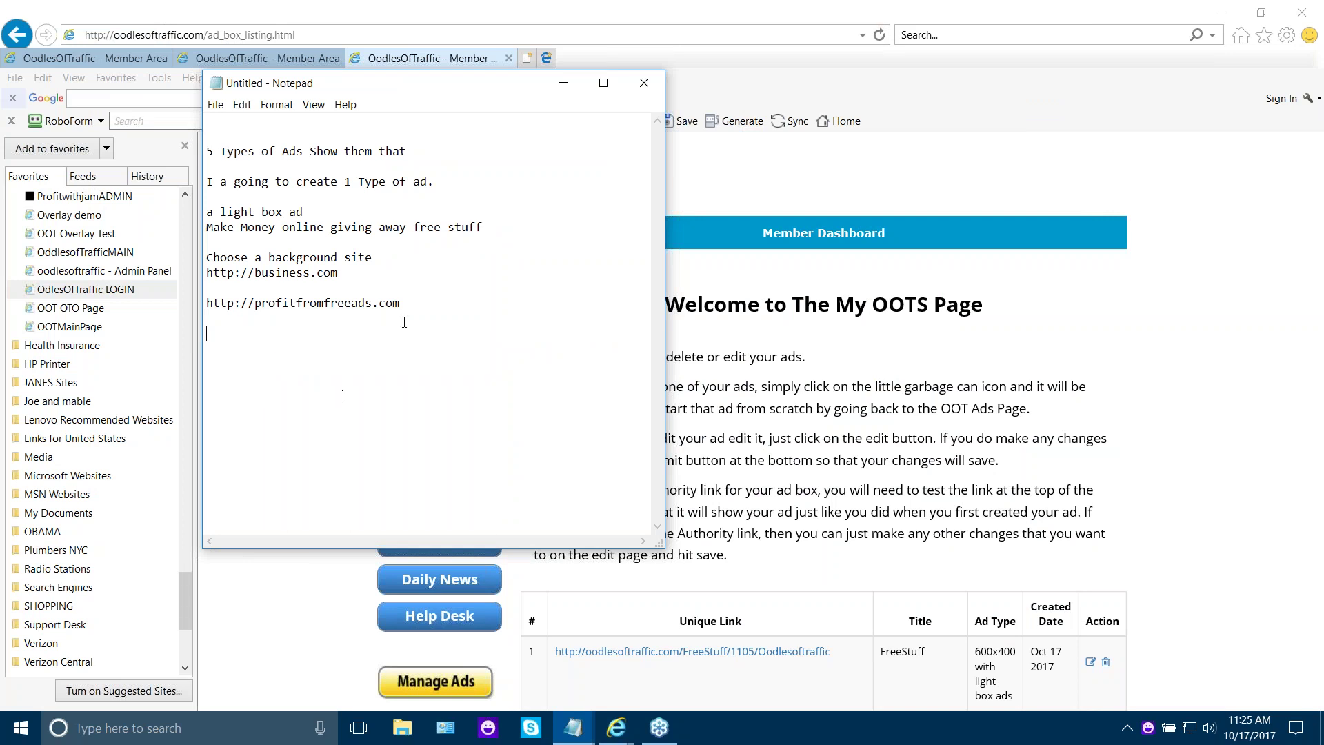
pyautogui.click(242, 104)
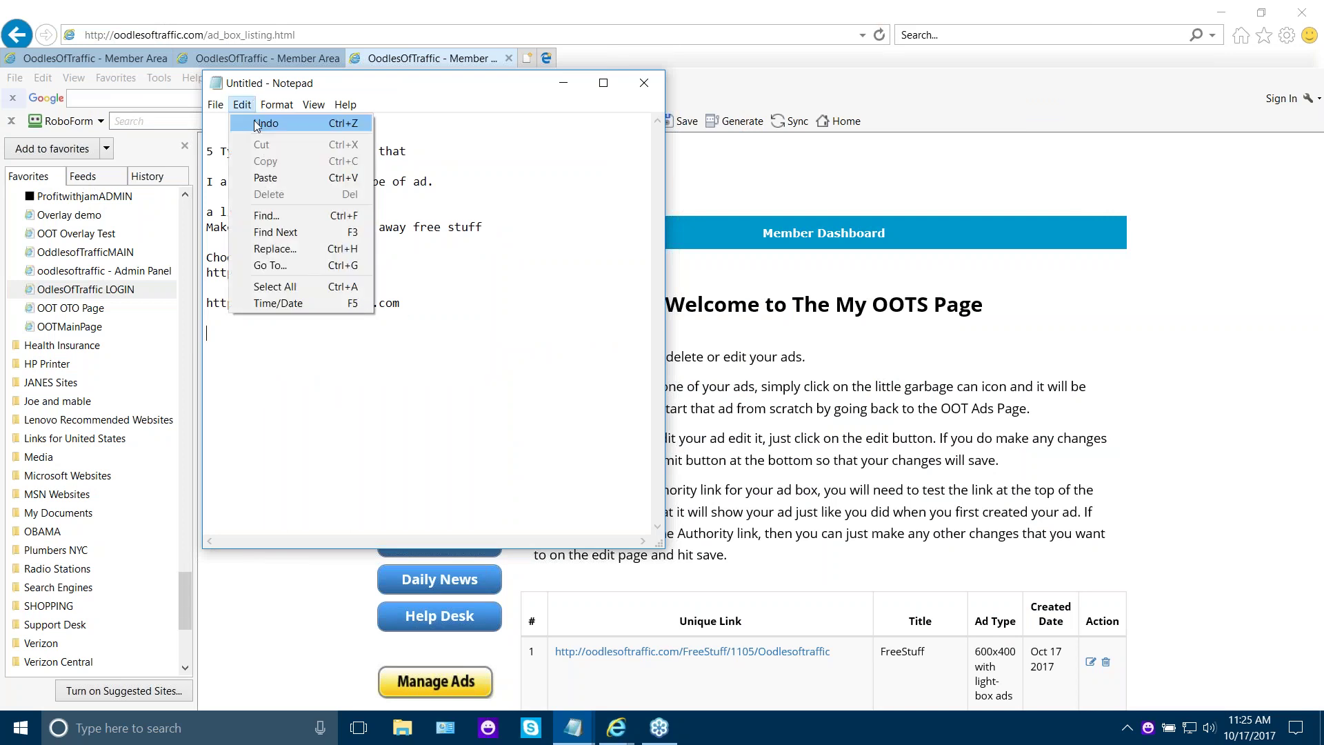
pyautogui.click(265, 123)
pyautogui.rightClick(317, 332)
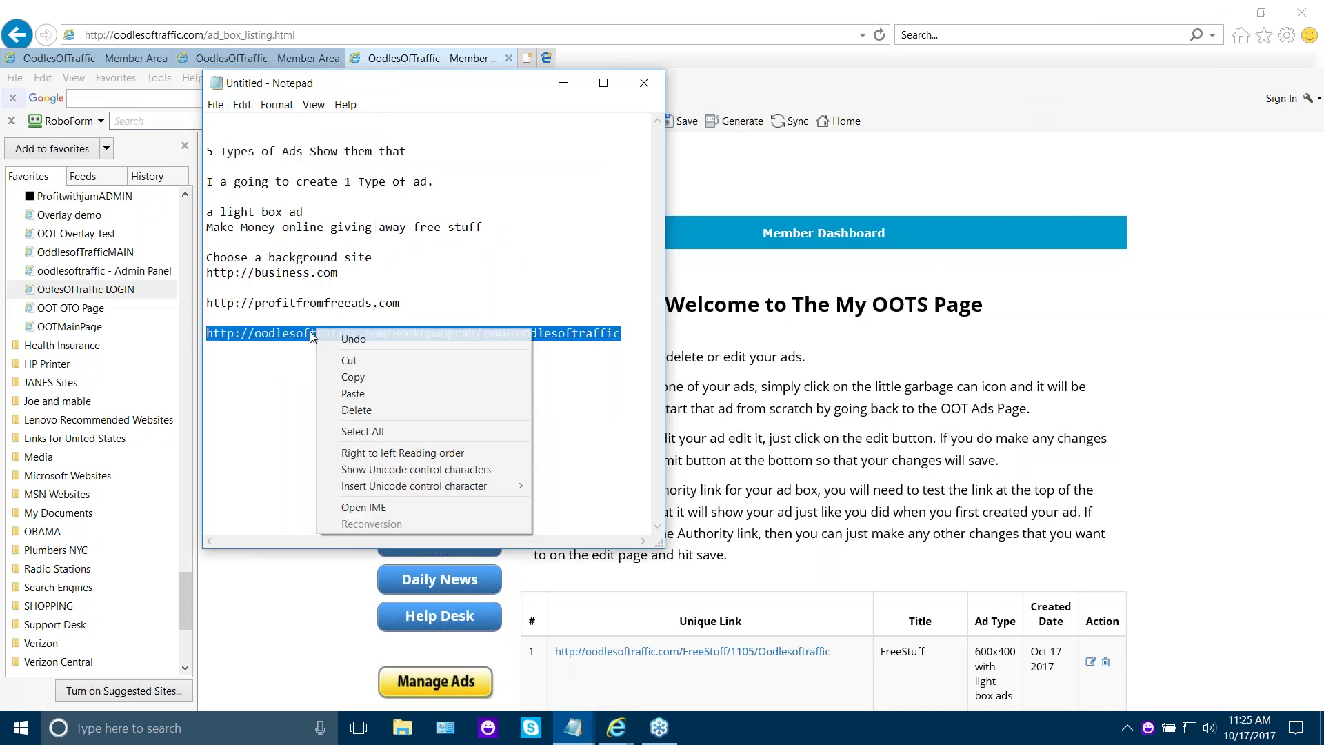
pyautogui.click(341, 375)
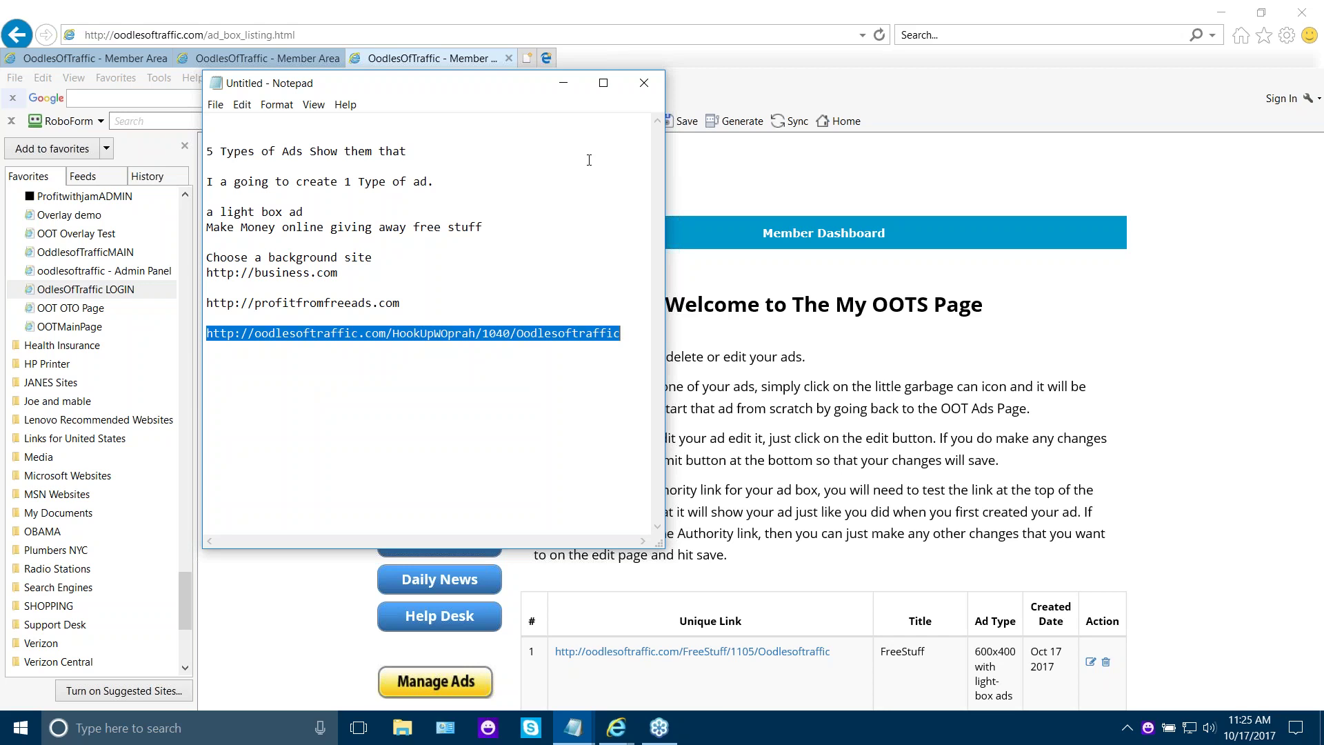
pyautogui.click(564, 83)
# Step: Paste the HookUpWOprah link into the address bar, load it, and close the RoboForm panel
pyautogui.click(359, 34)
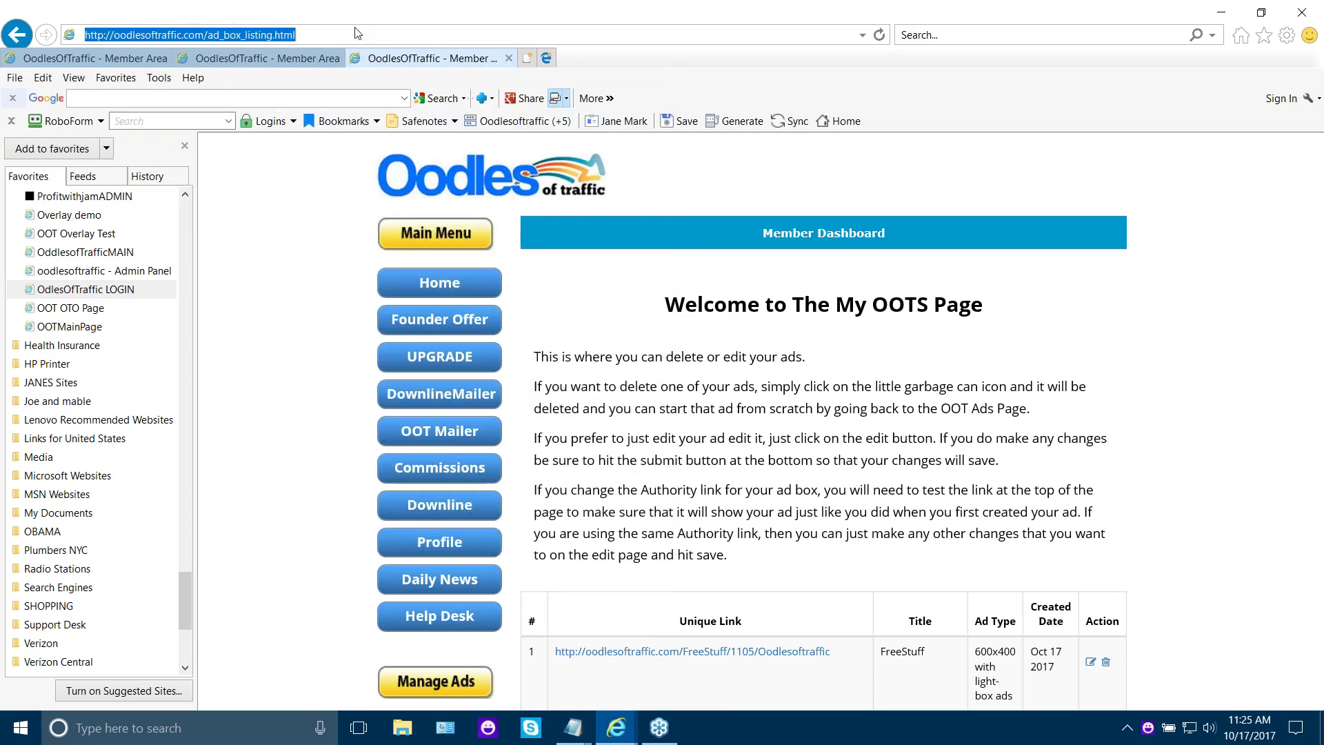
pyautogui.press('BackSpace')
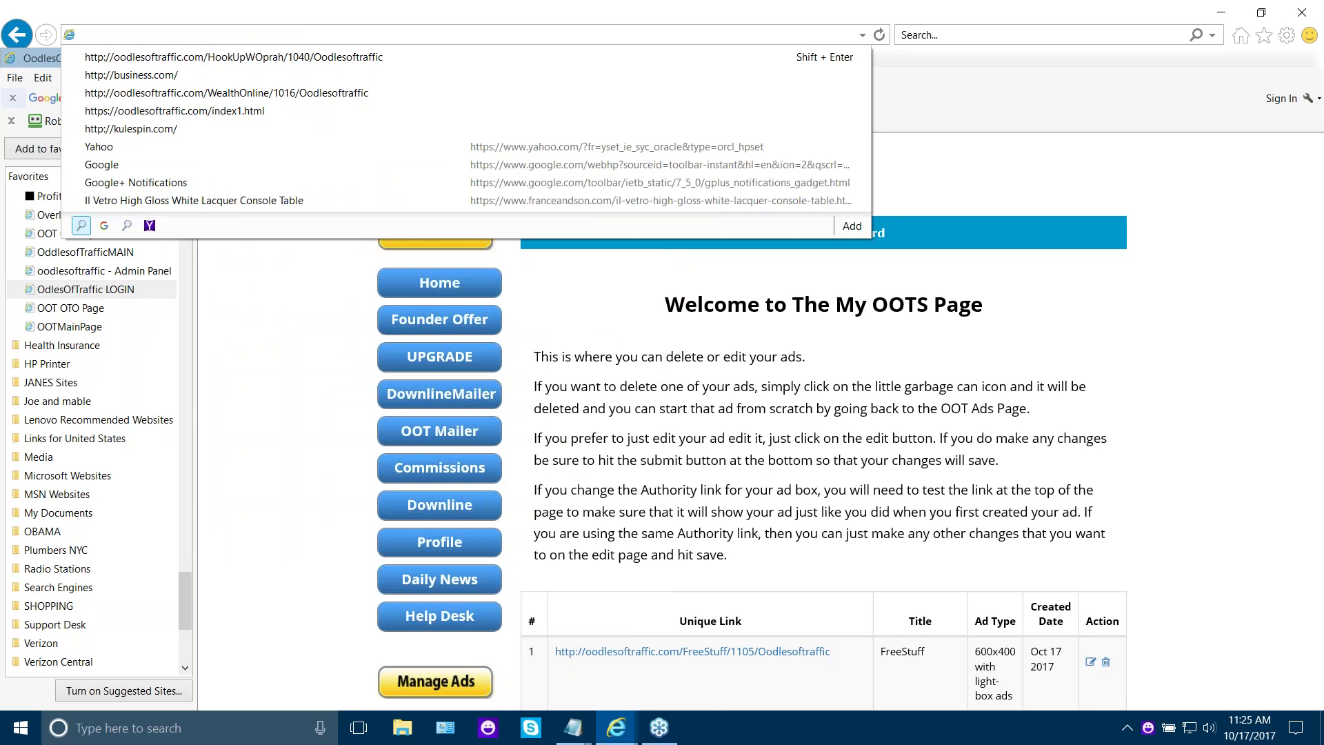
pyautogui.rightClick(174, 25)
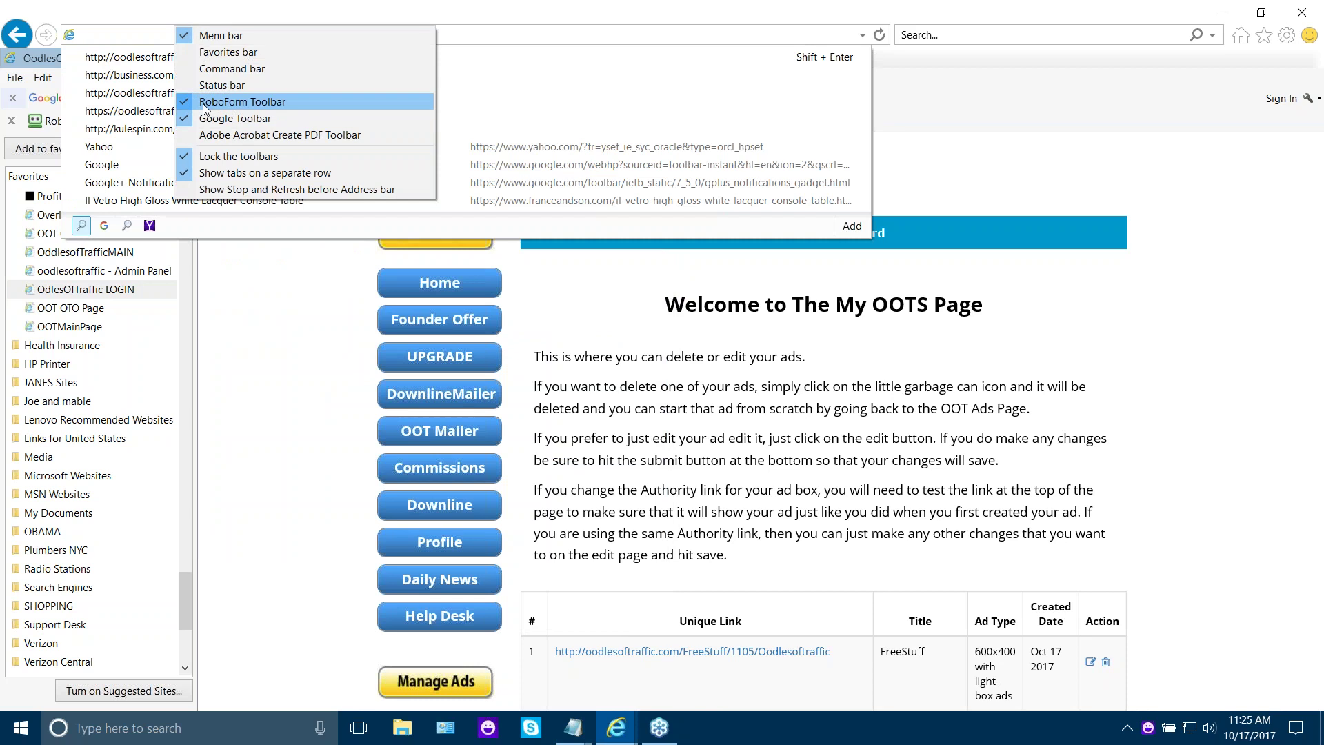
pyautogui.click(135, 34)
pyautogui.rightClick(134, 34)
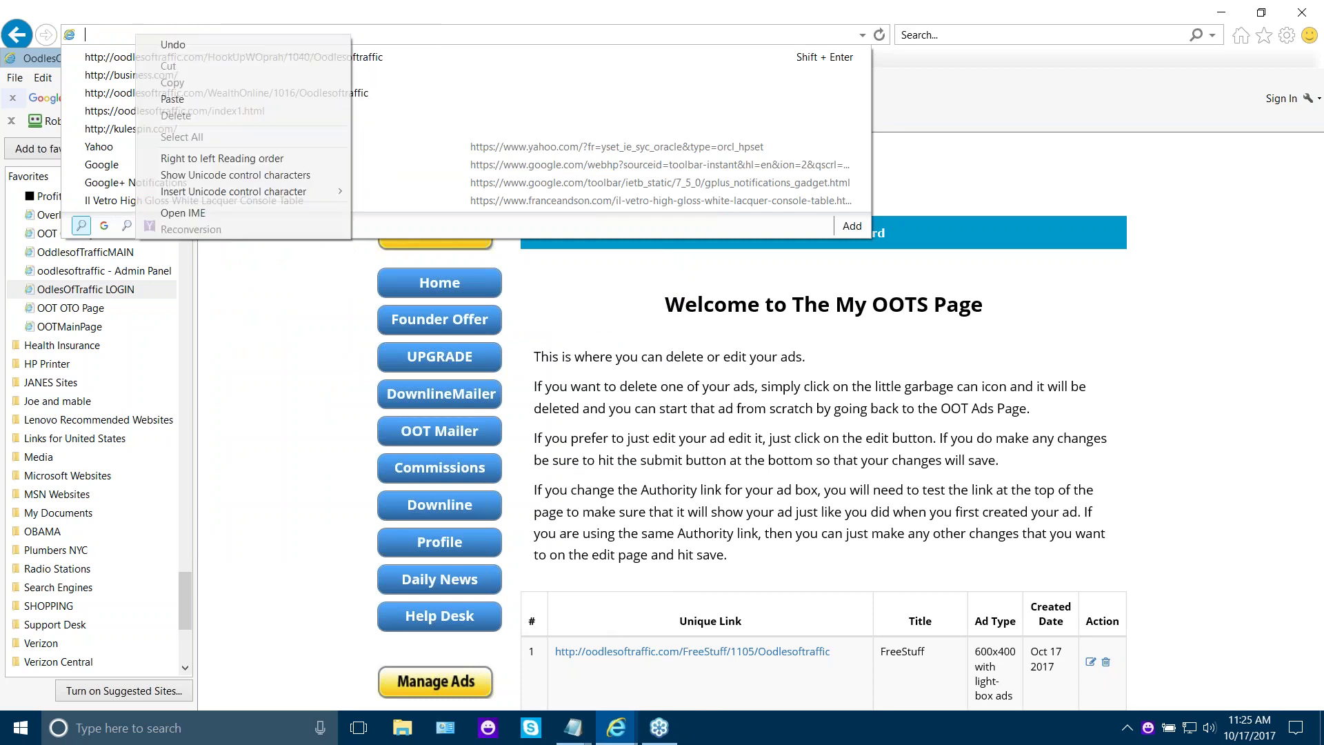
pyautogui.click(166, 100)
pyautogui.press('Return')
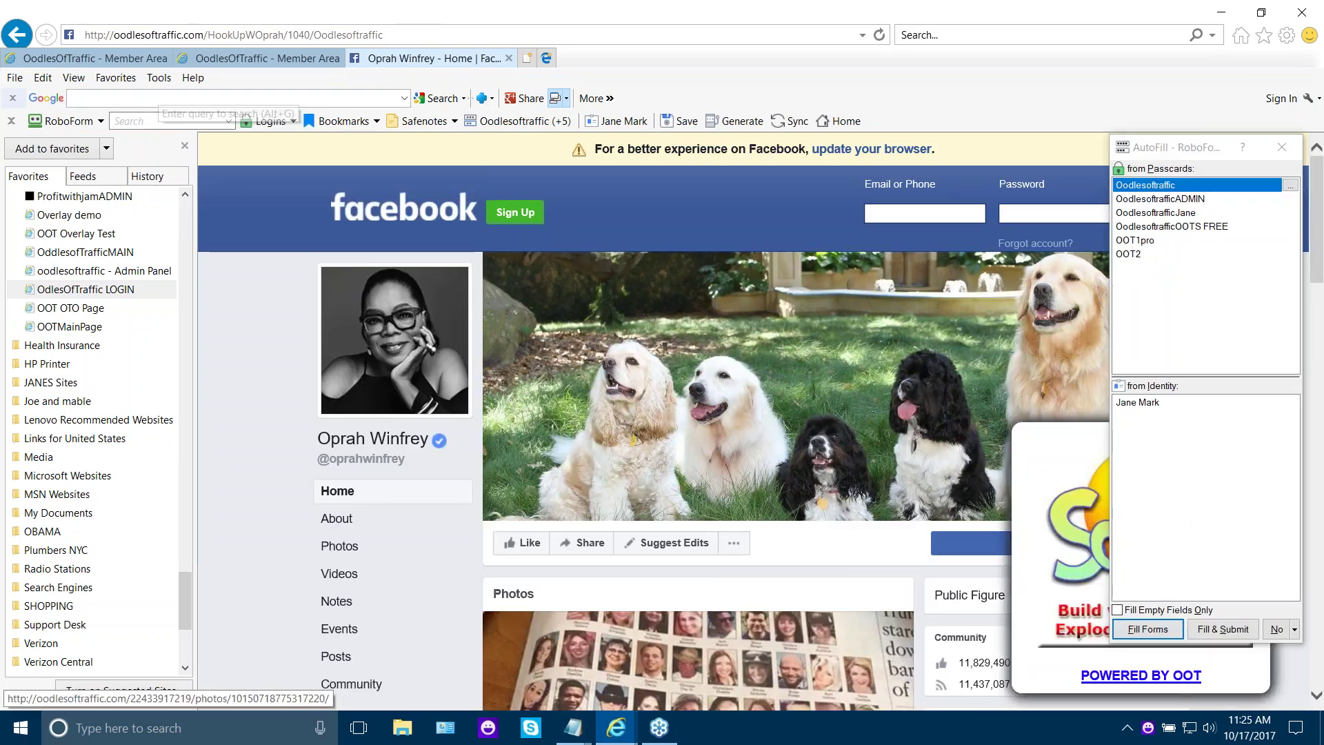
pyautogui.click(1281, 147)
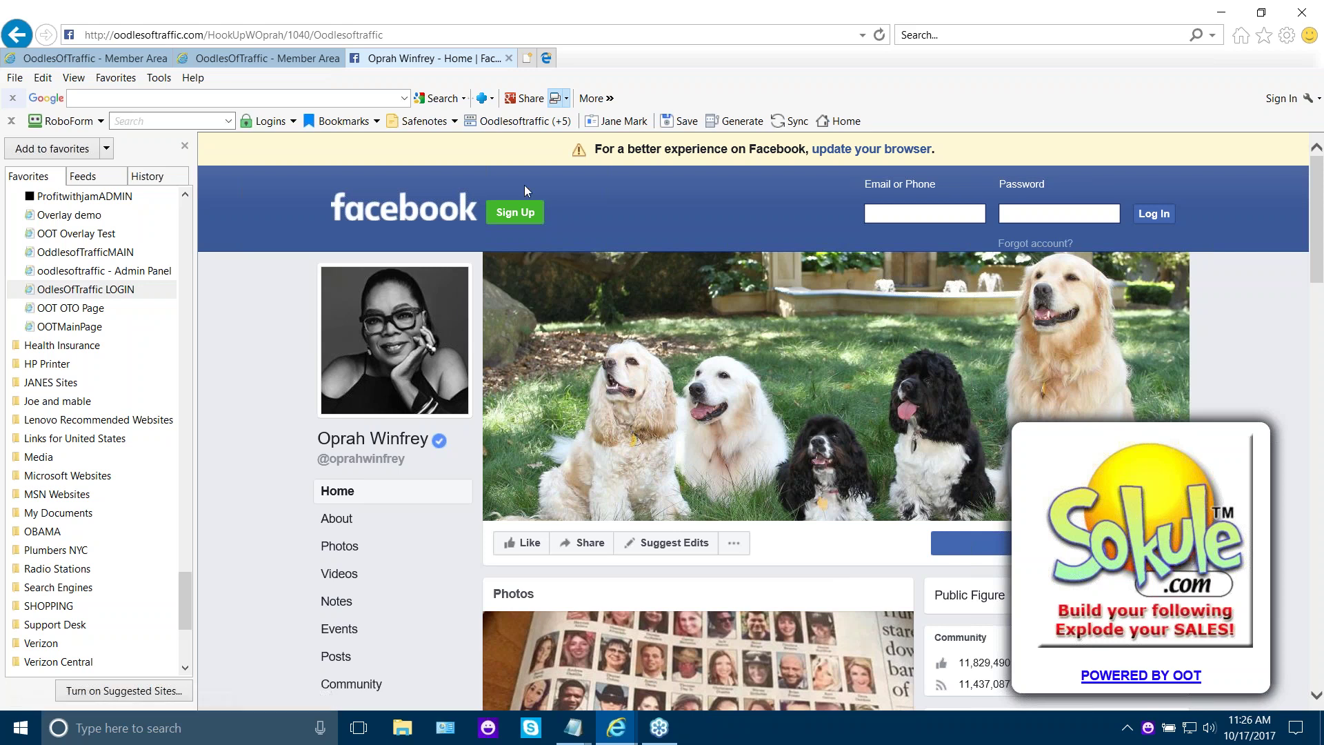
# Step: Close the Oprah Facebook preview, browse the lightbox ads gallery, and go to My OOT Ads
pyautogui.click(508, 58)
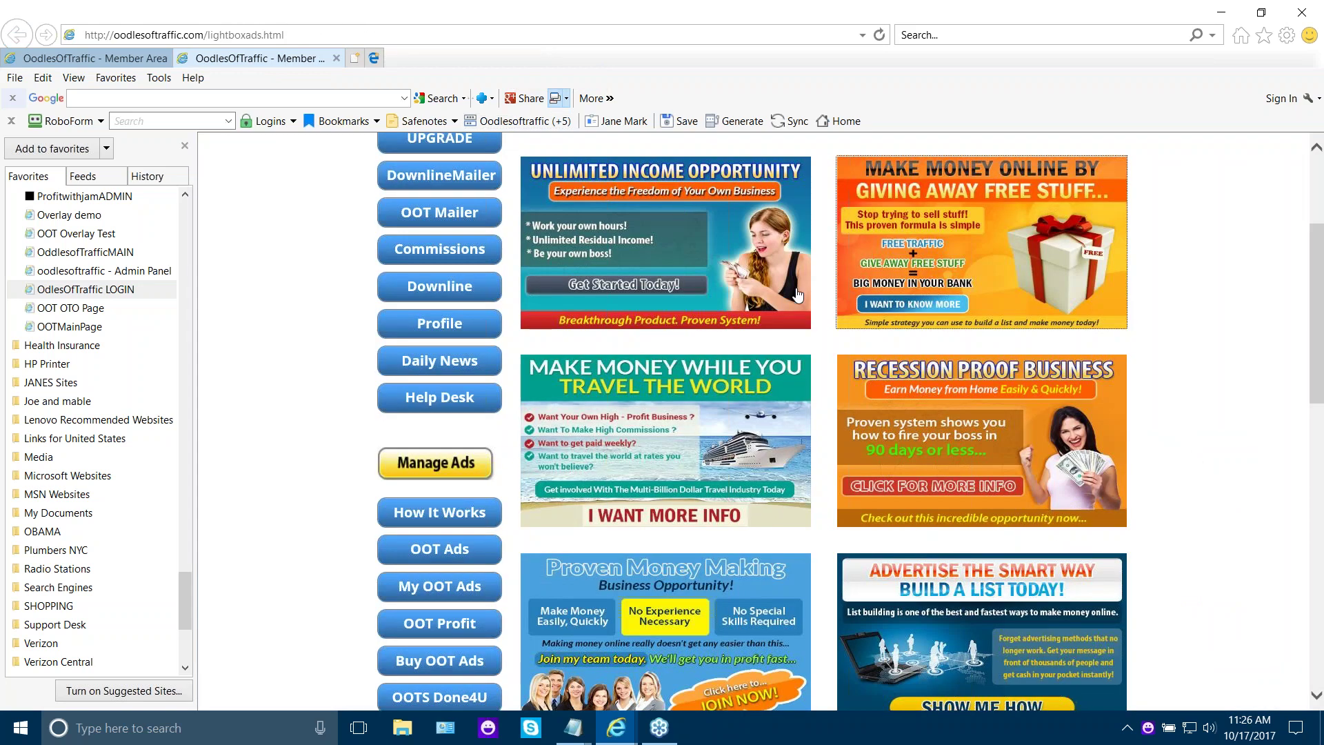
pyautogui.scroll(3, 1314, 228)
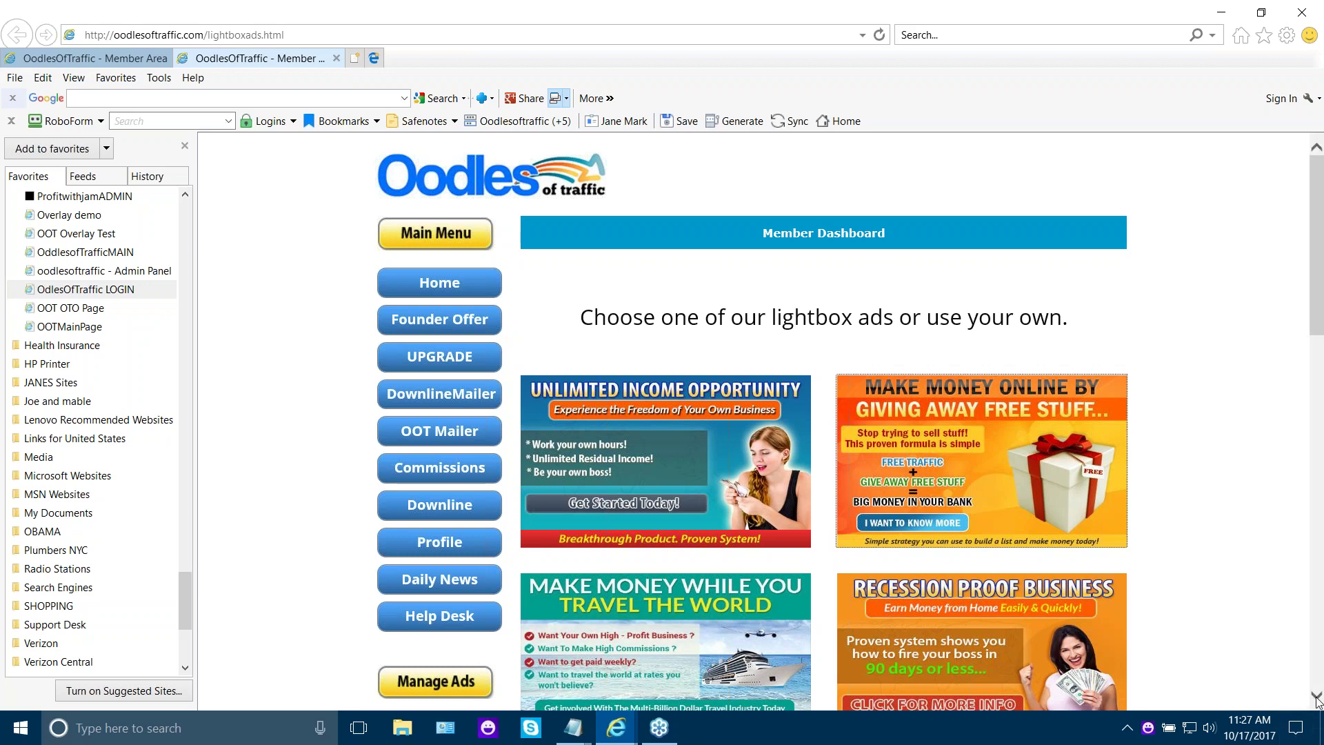
pyautogui.click(1317, 696)
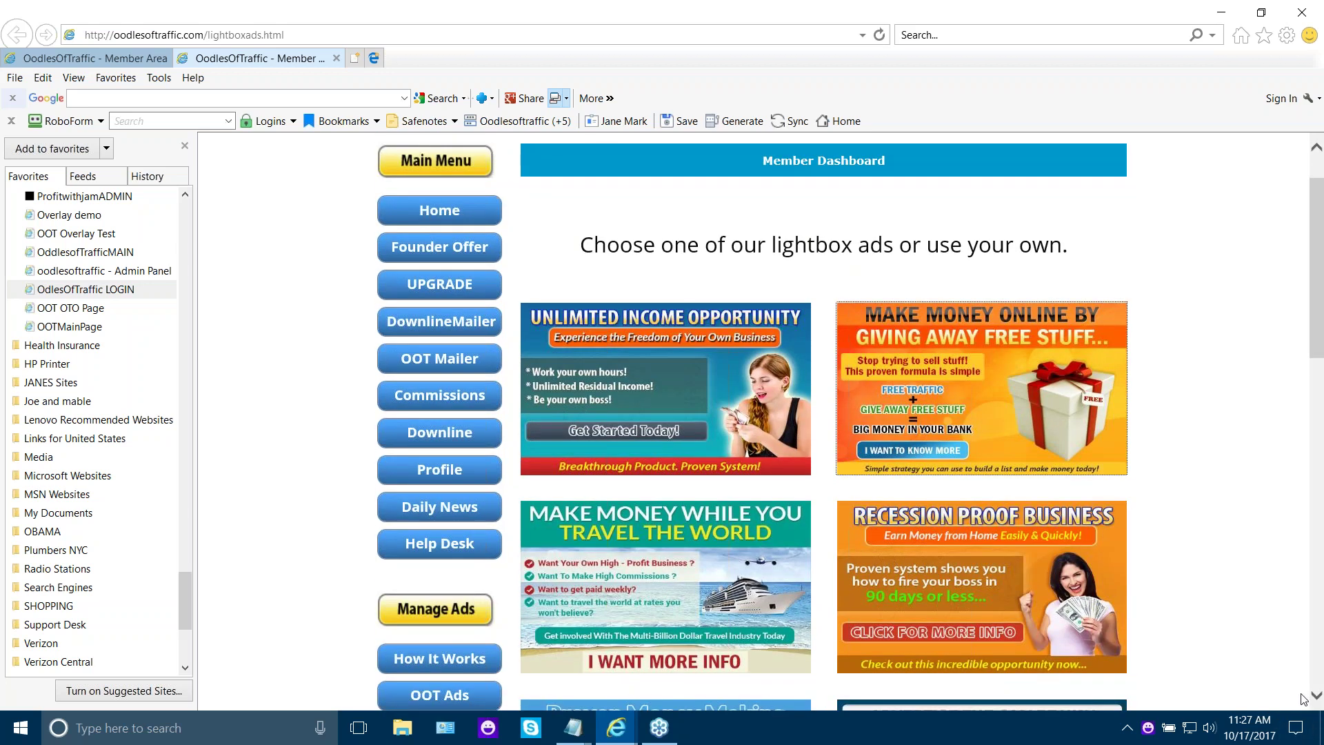
pyautogui.click(1317, 697)
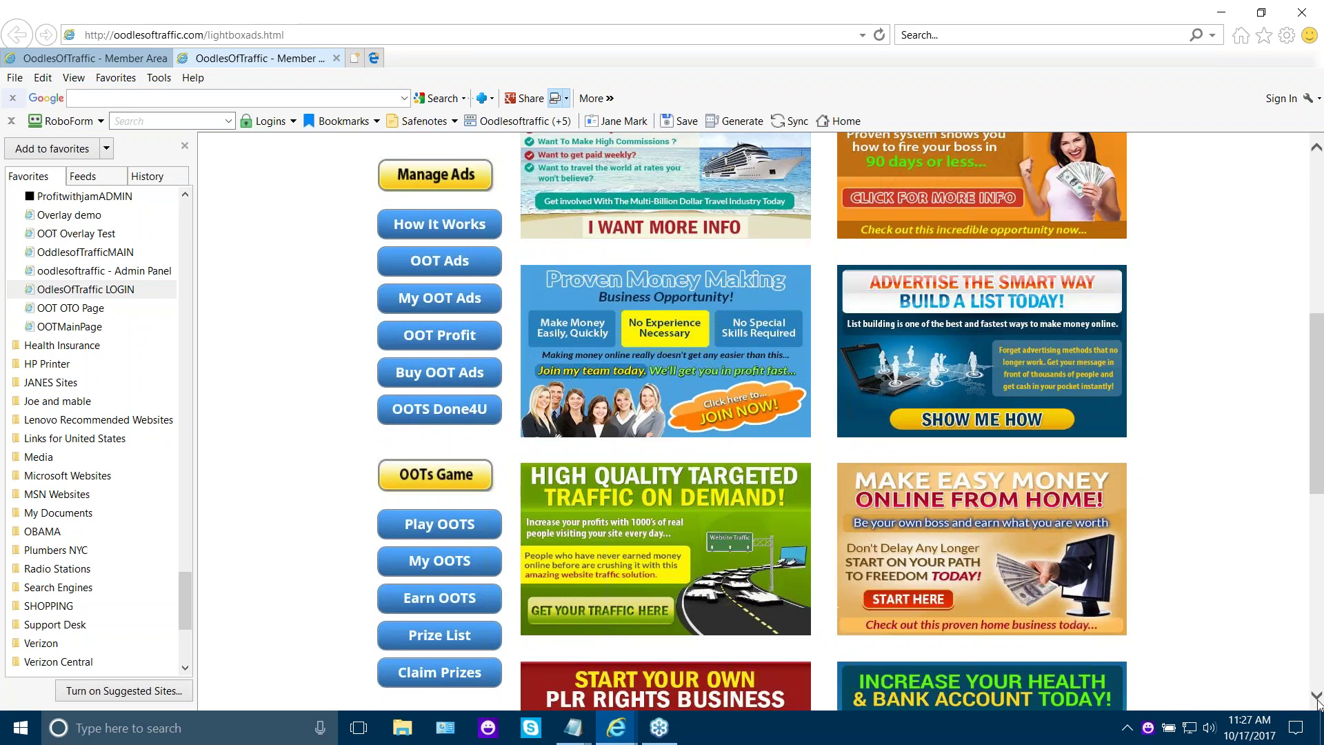
pyautogui.click(1317, 696)
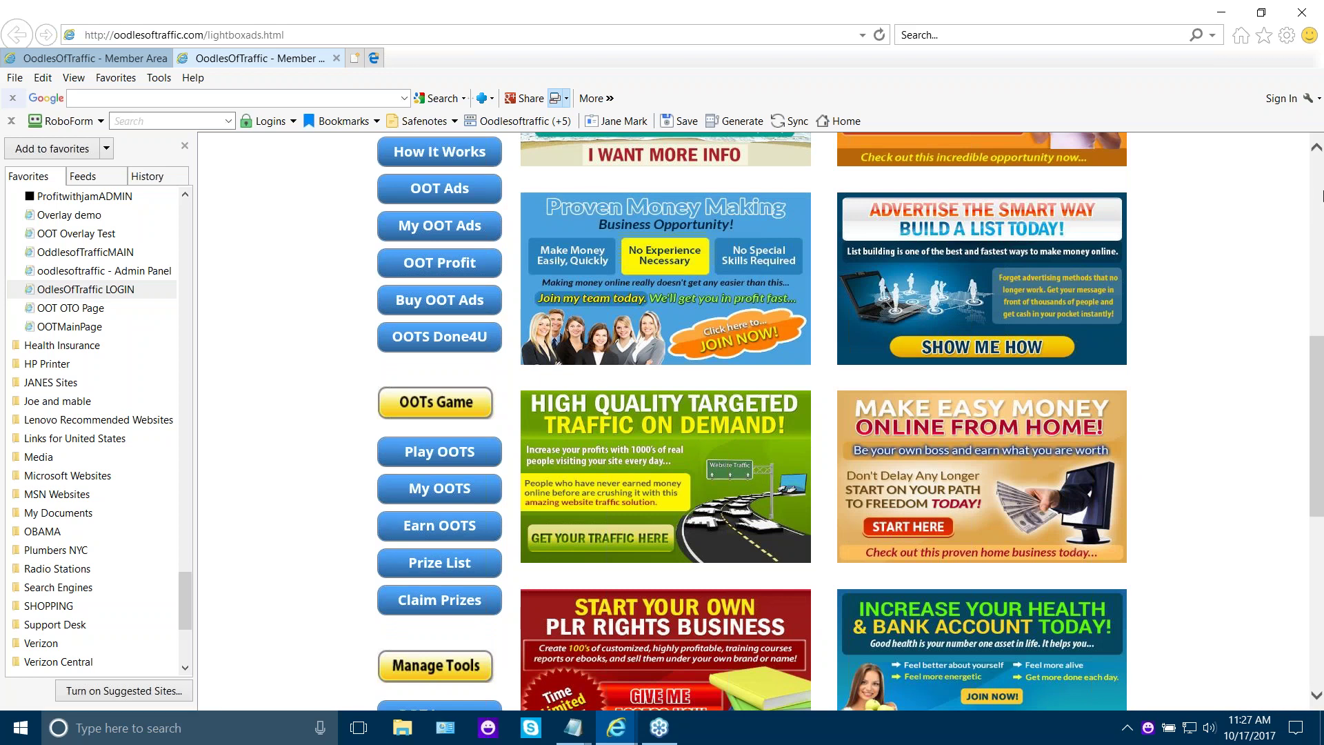
pyautogui.click(1320, 187)
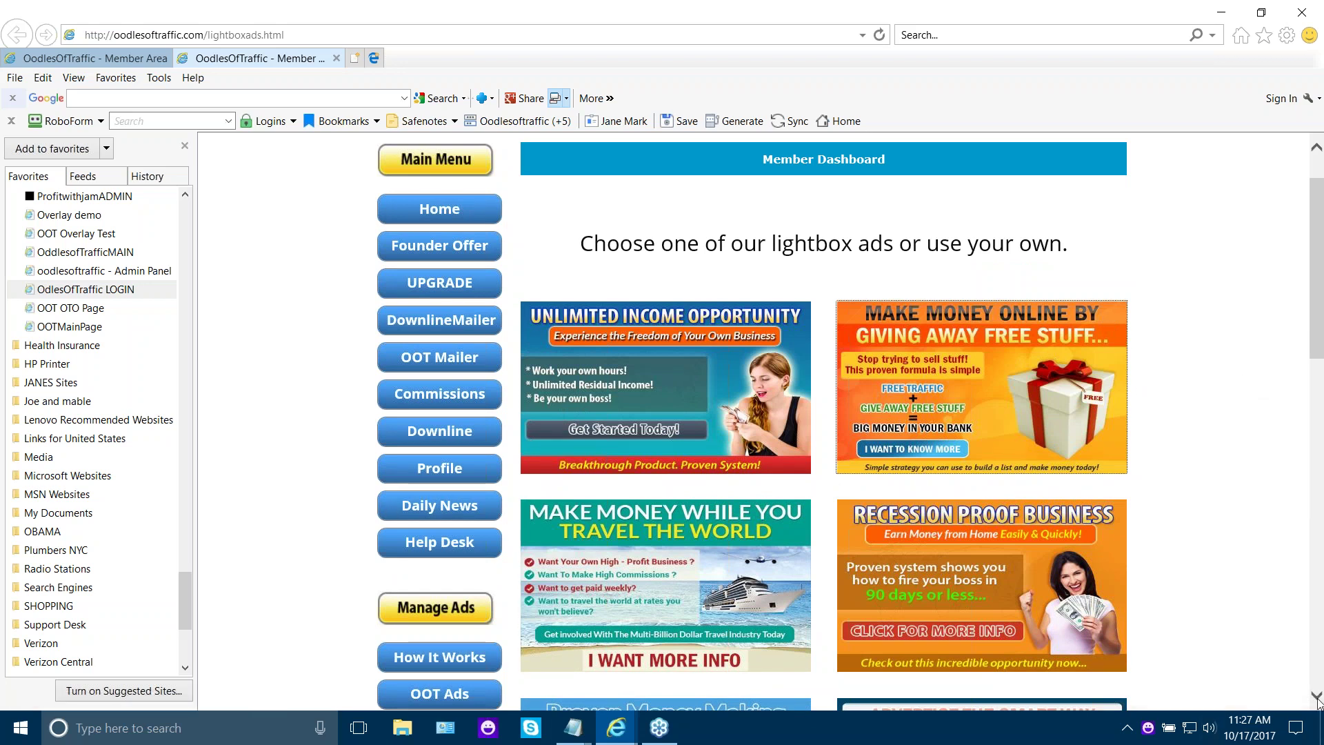
pyautogui.scroll(-2, 828, 518)
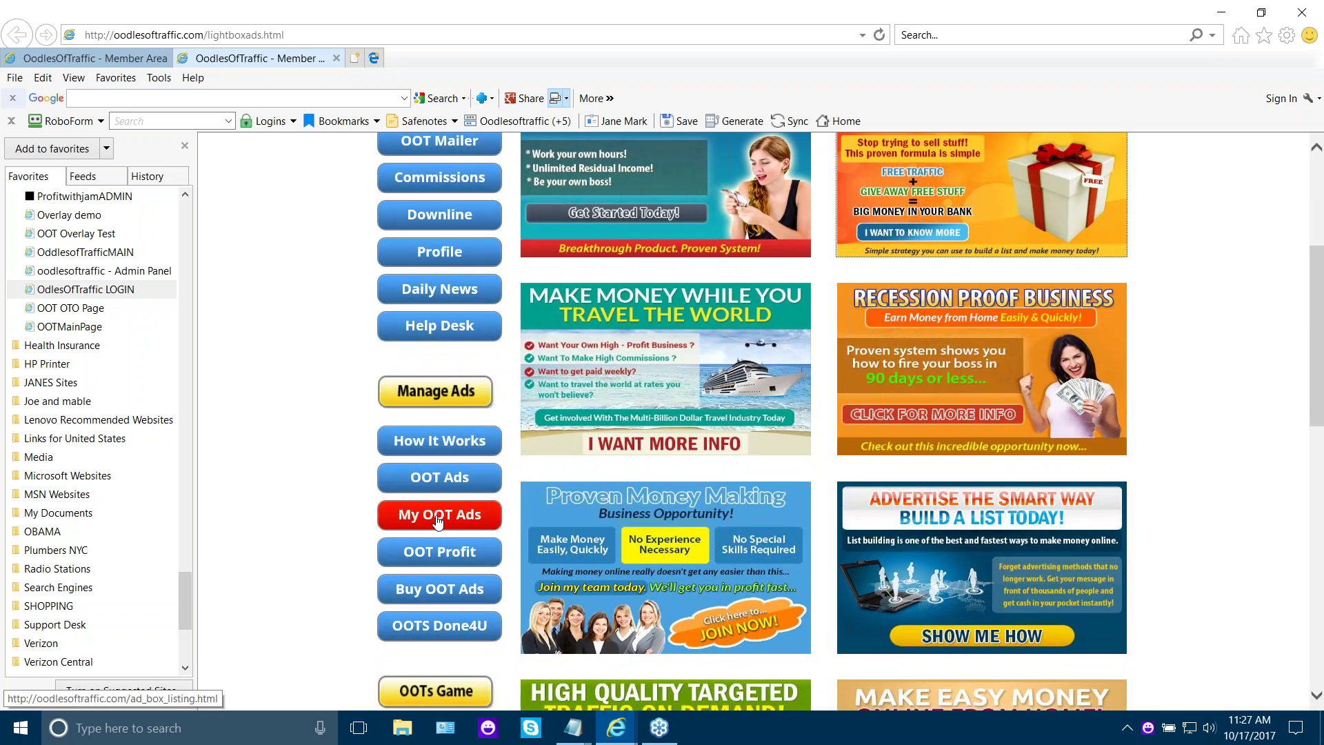
pyautogui.click(438, 518)
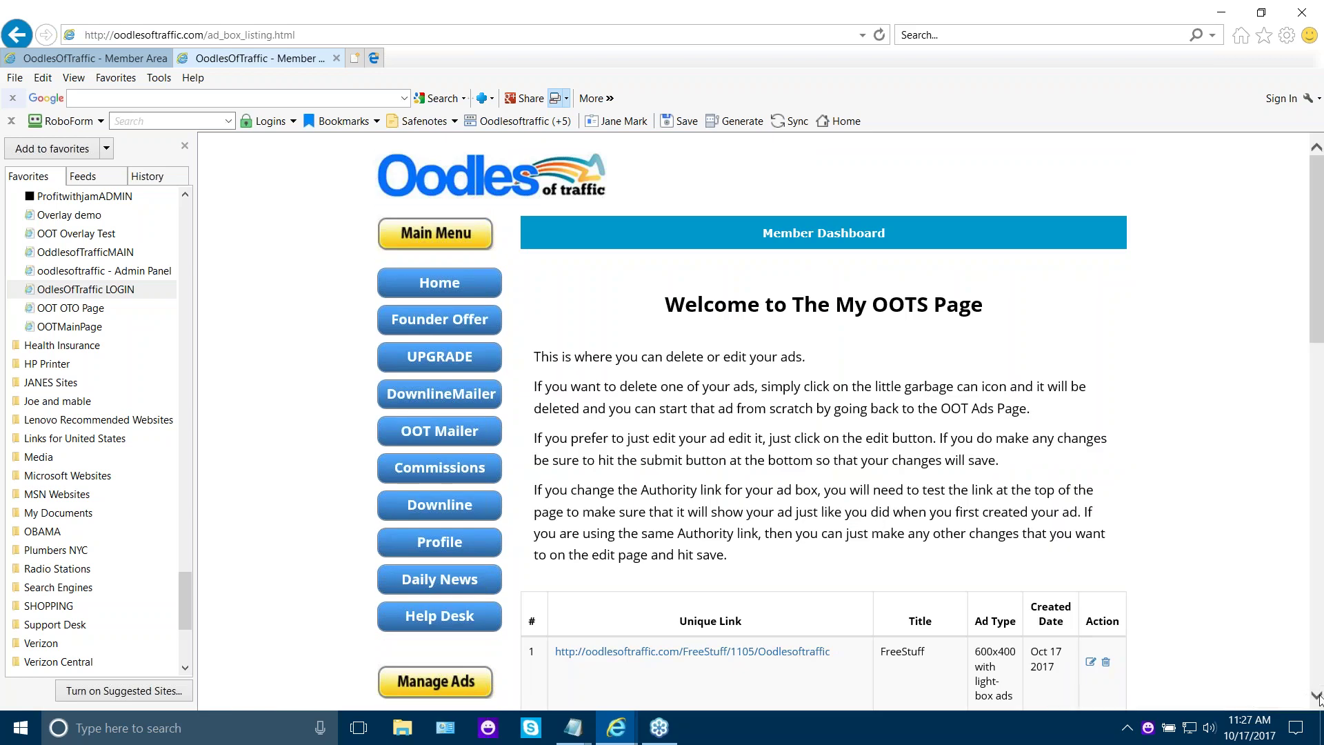
pyautogui.scroll(-1, 1319, 699)
pyautogui.scroll(-2, 1319, 699)
pyautogui.scroll(-2, 1319, 700)
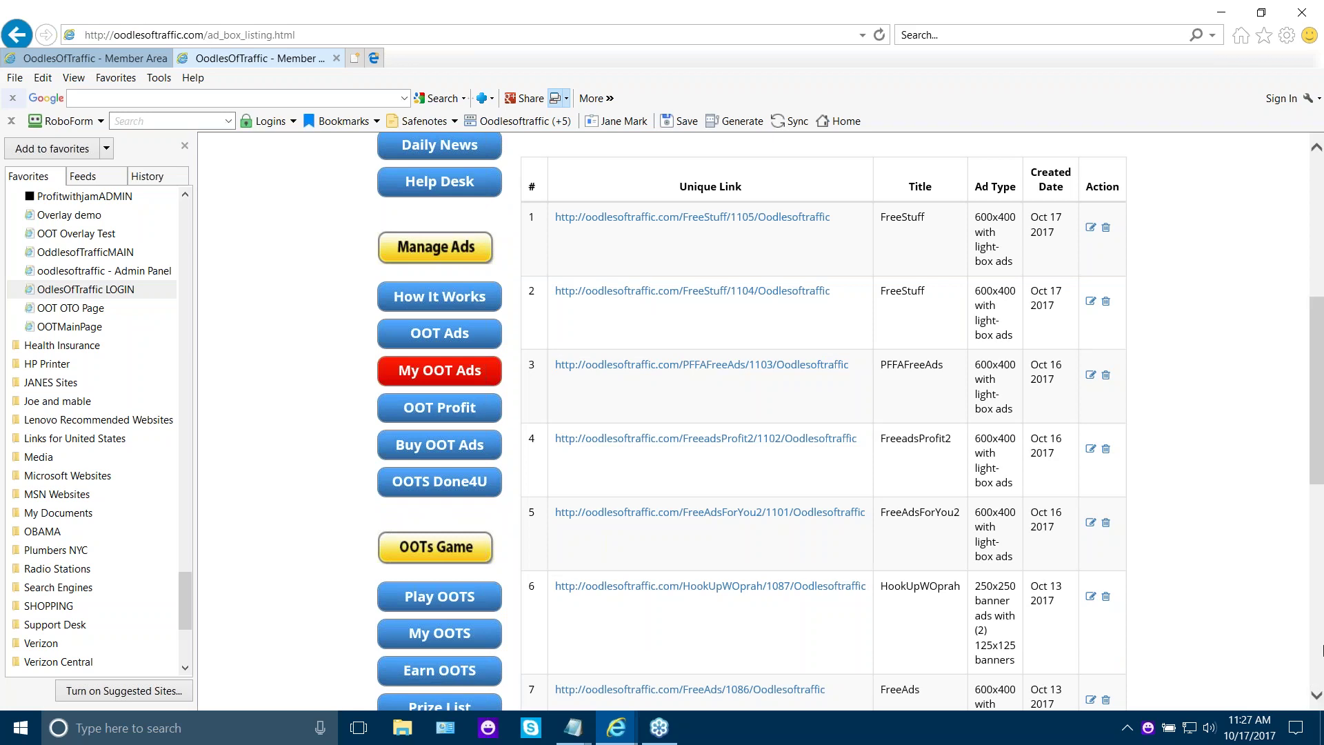
# Step: Scroll the My OOT Ads table and preview the PFFAFreeAds/1103 unique link
pyautogui.click(1317, 693)
pyautogui.scroll(-3, 1305, 466)
pyautogui.scroll(-2, 1291, 211)
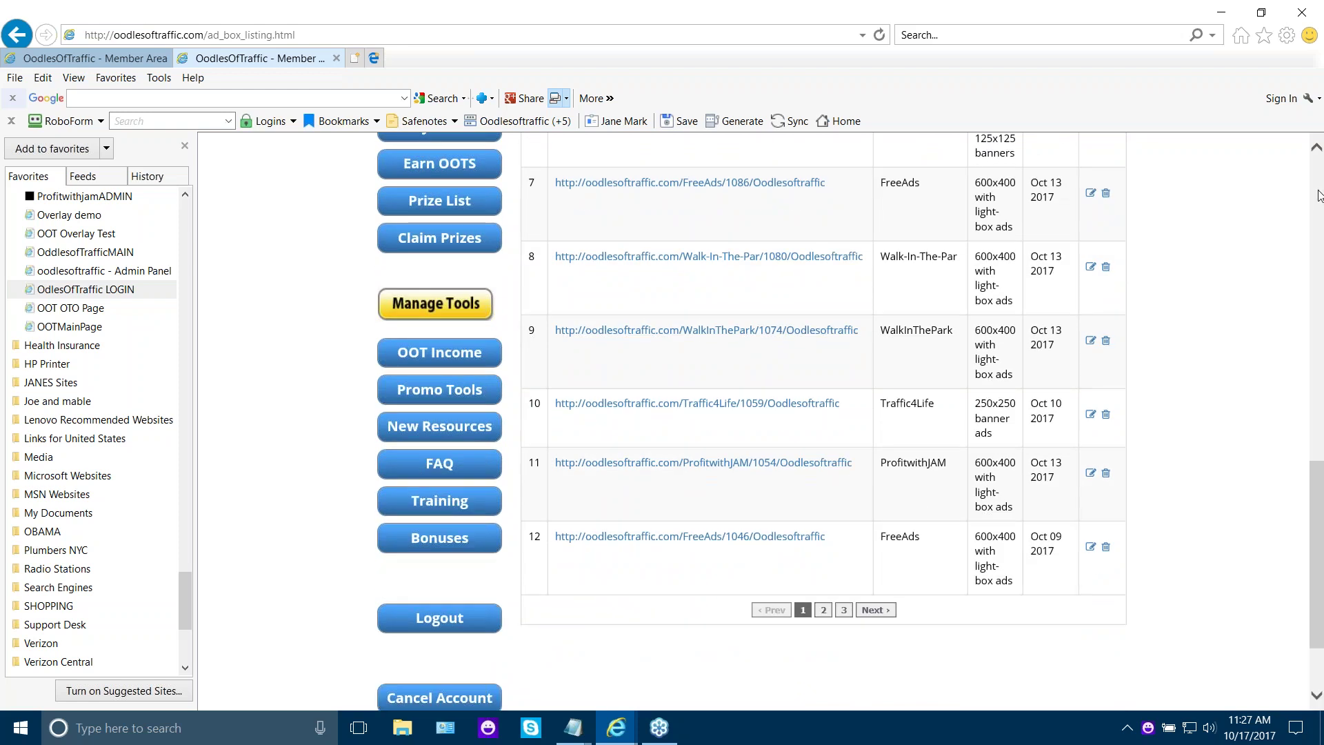
pyautogui.scroll(1, 1304, 218)
pyautogui.scroll(3, 1284, 249)
pyautogui.scroll(4, 1257, 278)
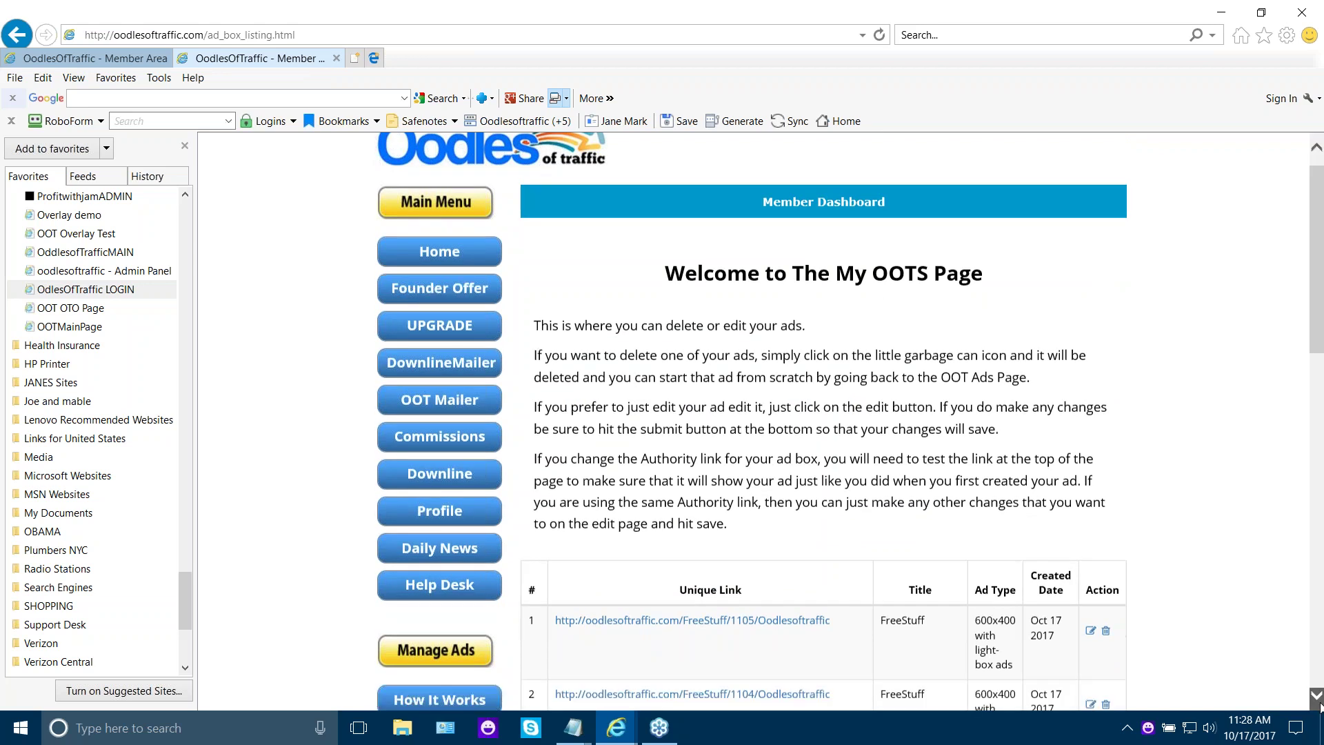
pyautogui.scroll(-3, 736, 384)
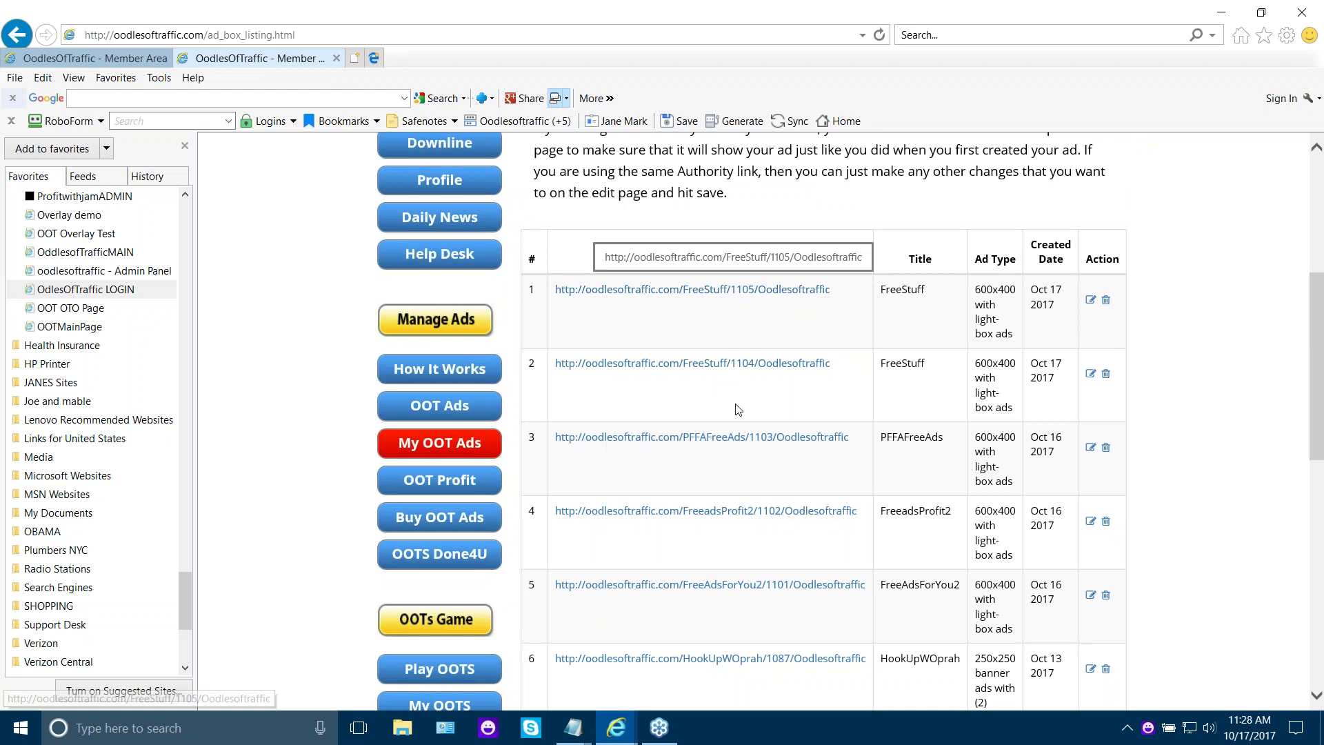
pyautogui.click(745, 436)
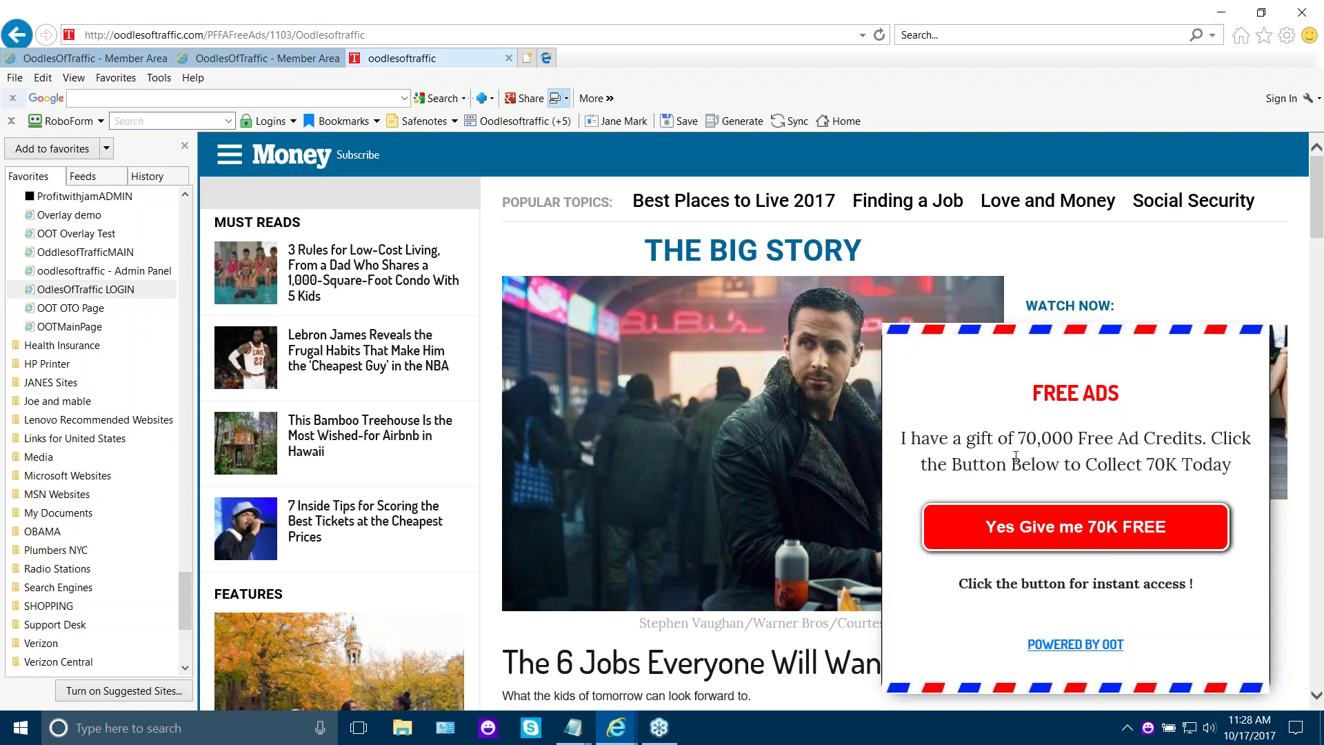
# Step: Check that 'Yes Give me 70K FREE' opens Profit From Free Ads, then close both preview tabs
pyautogui.click(1049, 535)
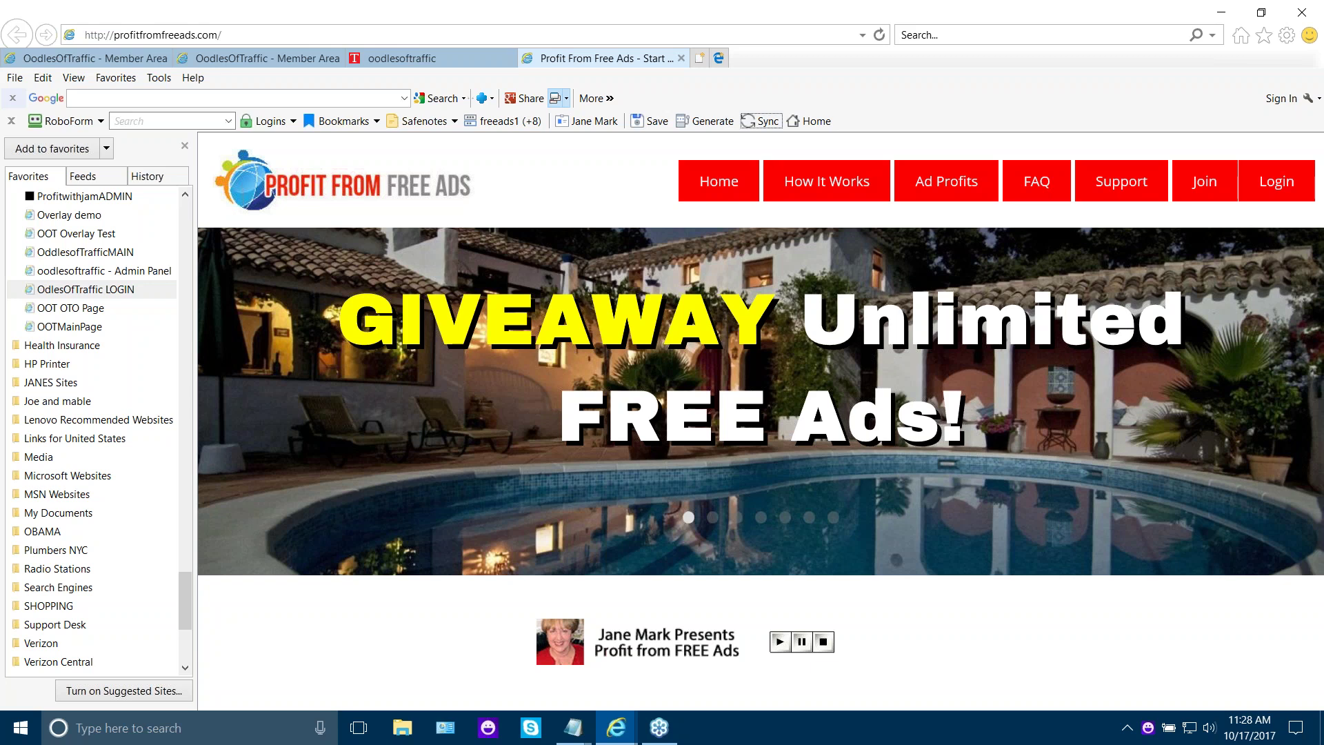
pyautogui.click(681, 59)
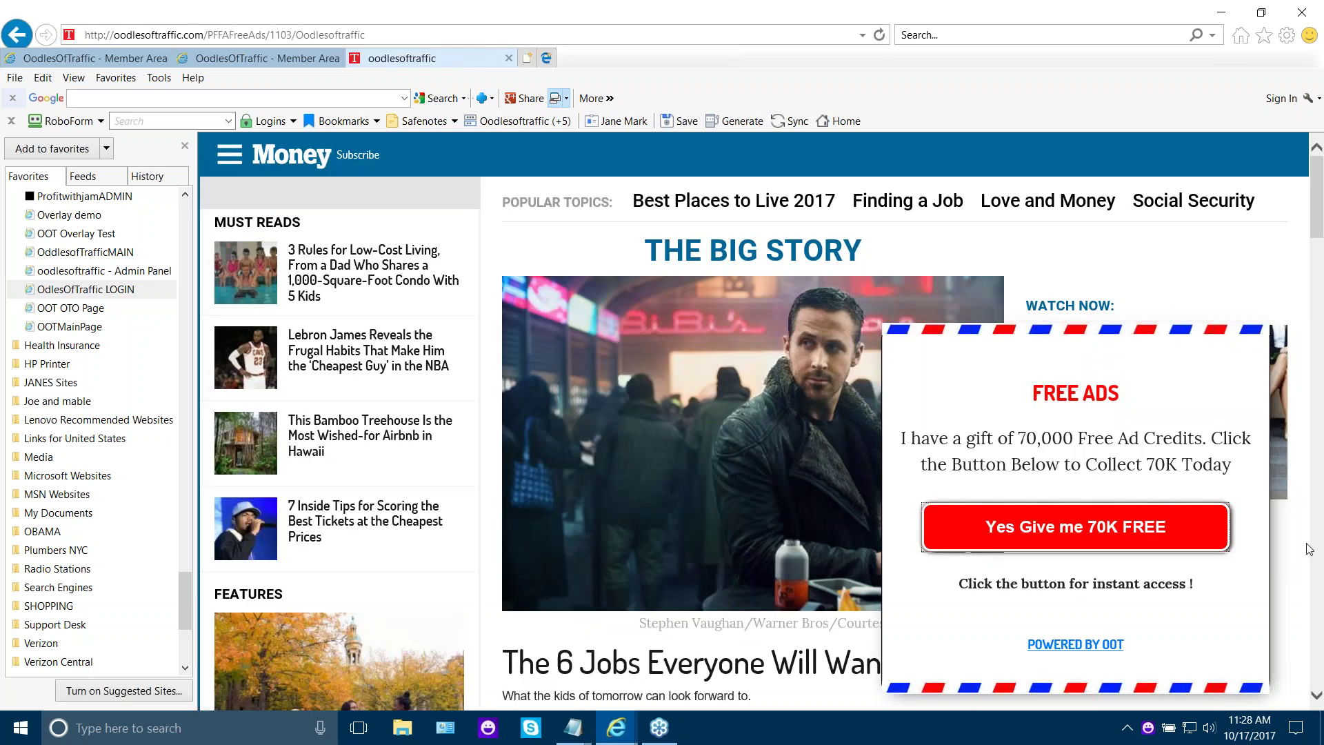
pyautogui.click(510, 58)
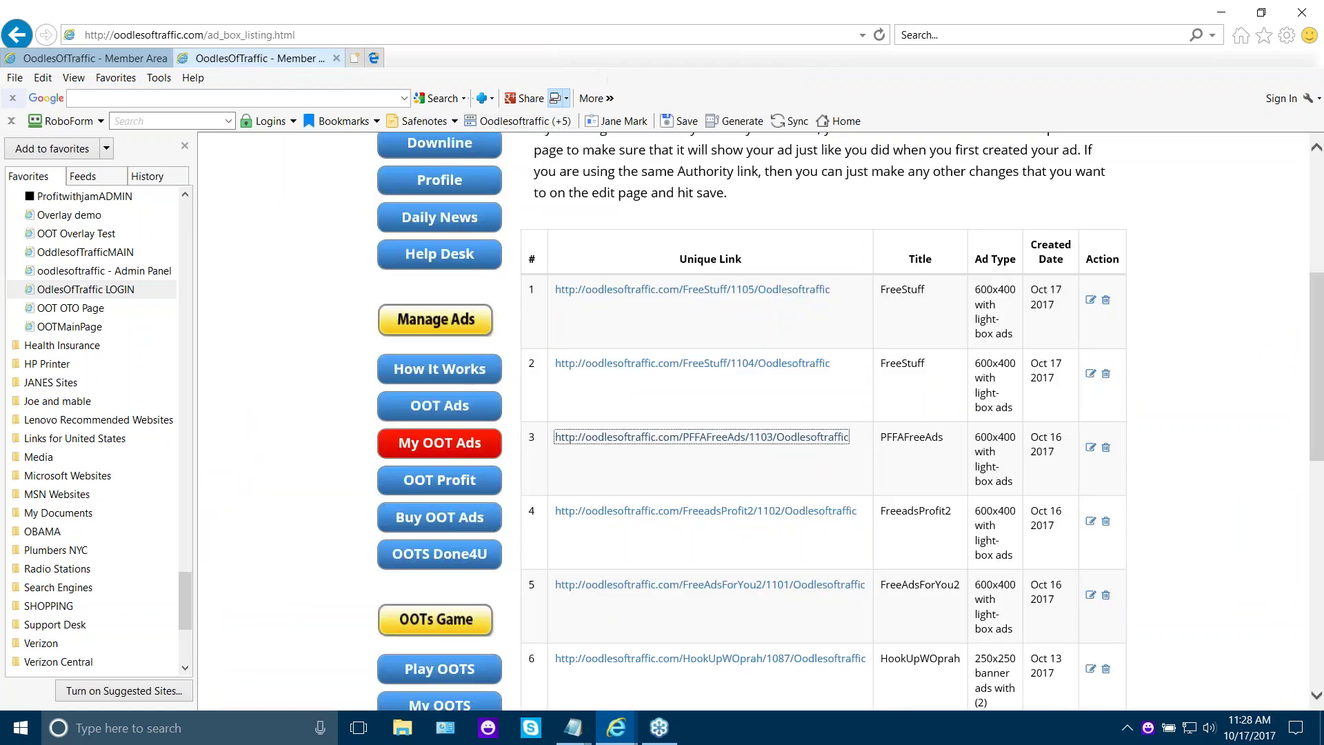